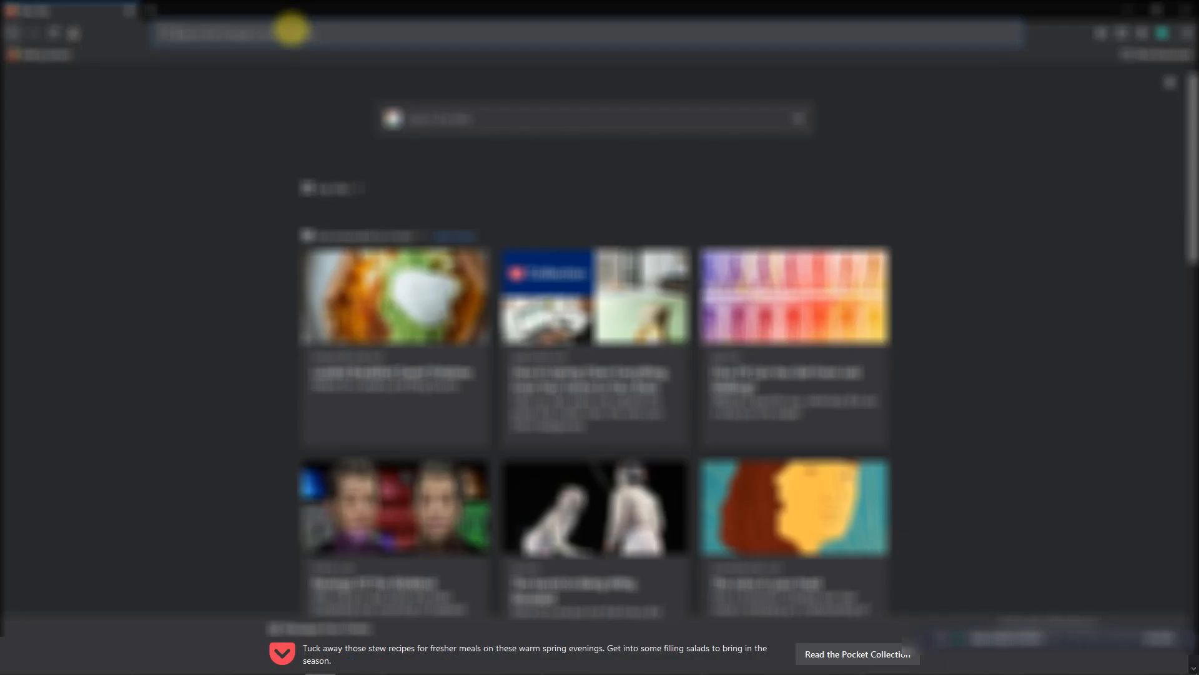
# - Open the Kite trading site at kite.zerodha.com
pyautogui.click(291, 31)
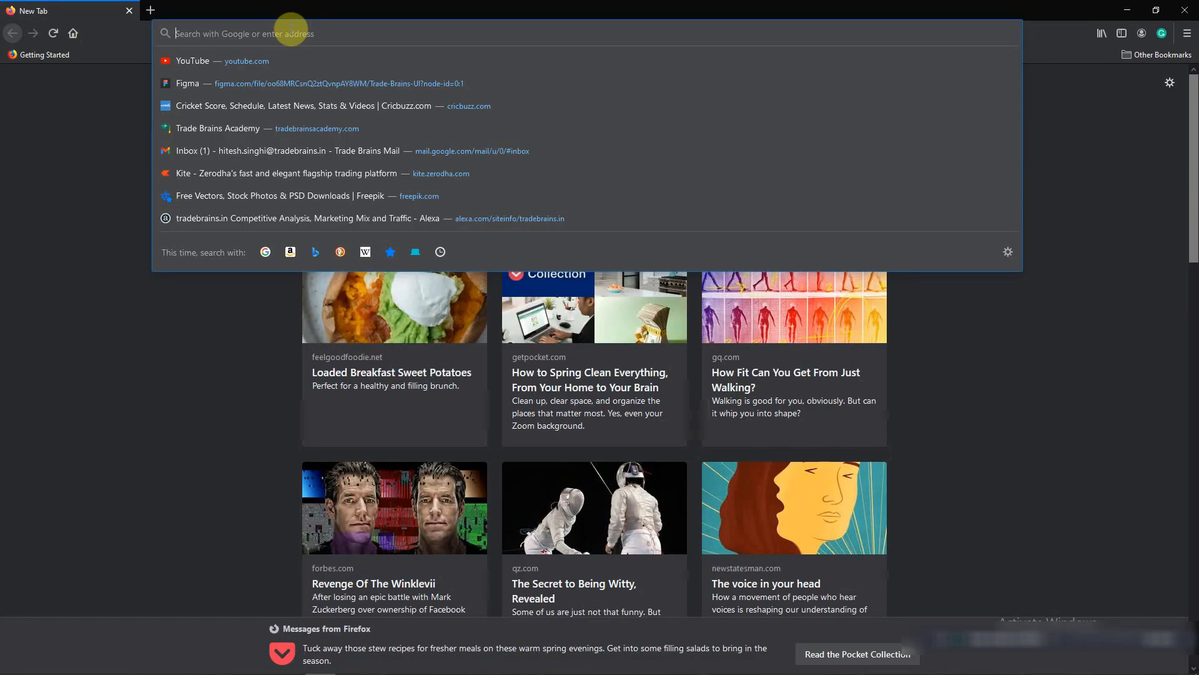
pyautogui.write('kite.zerodha.com/')
pyautogui.press('Right')
pyautogui.press('Return')
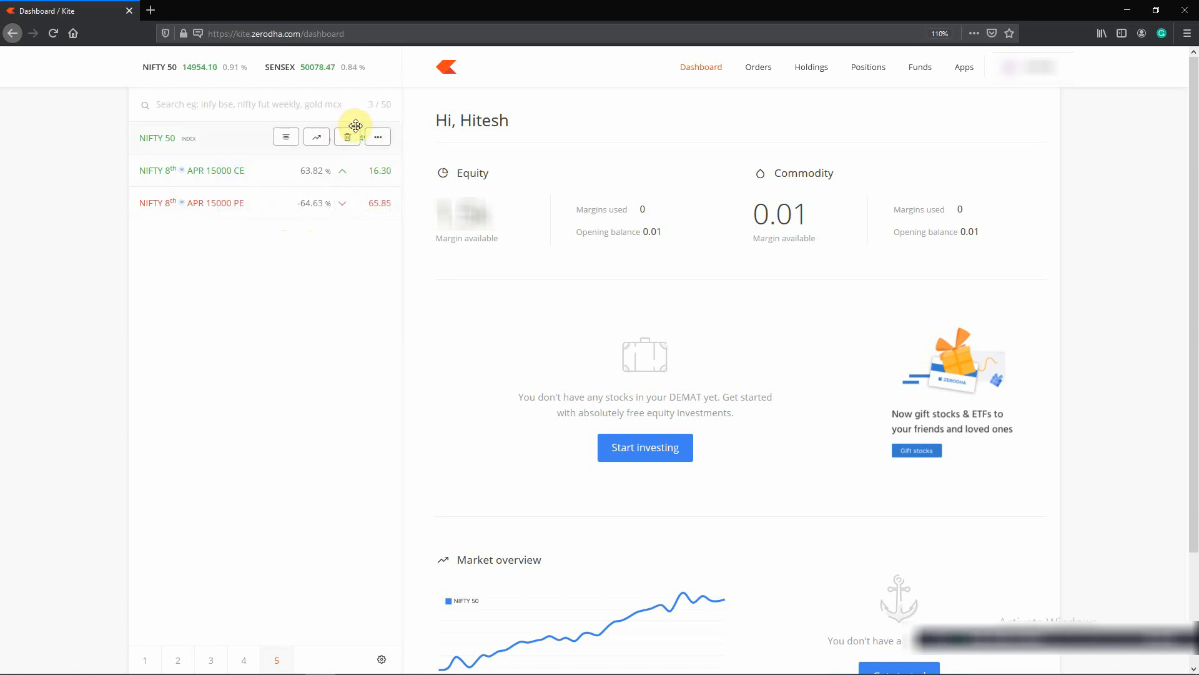
# - Search the watchlist instruments for "nifty 15000" to look through the available option contracts
pyautogui.click(254, 110)
pyautogui.write('nift')
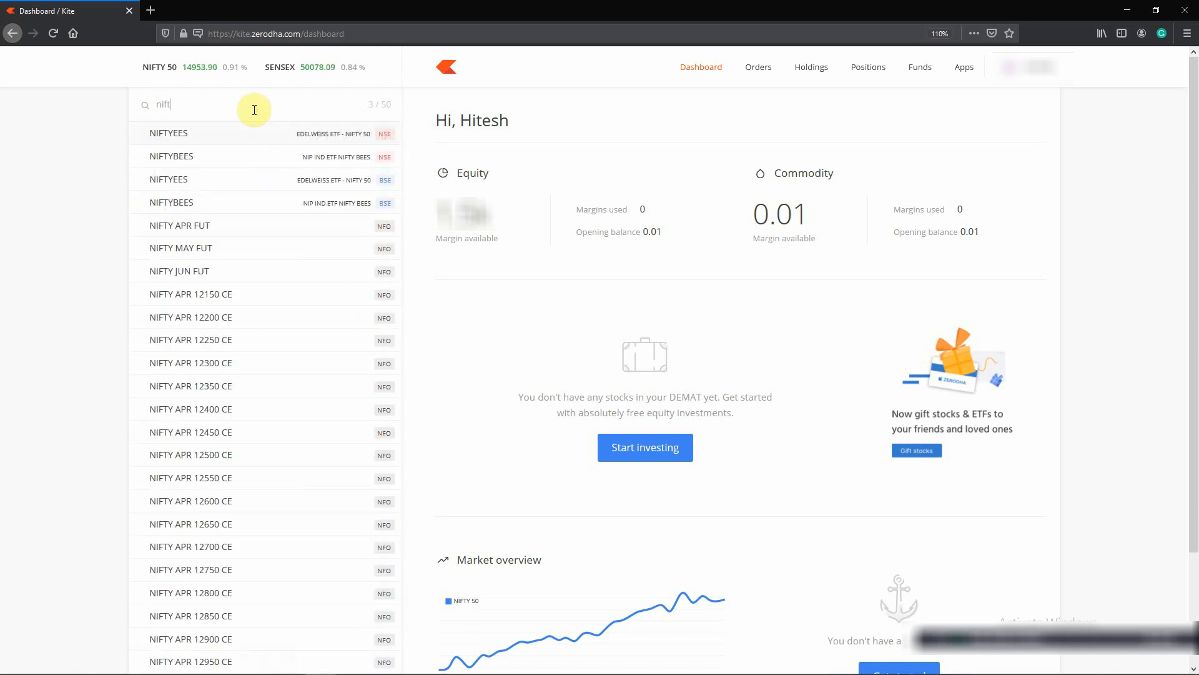
pyautogui.write('y 1')
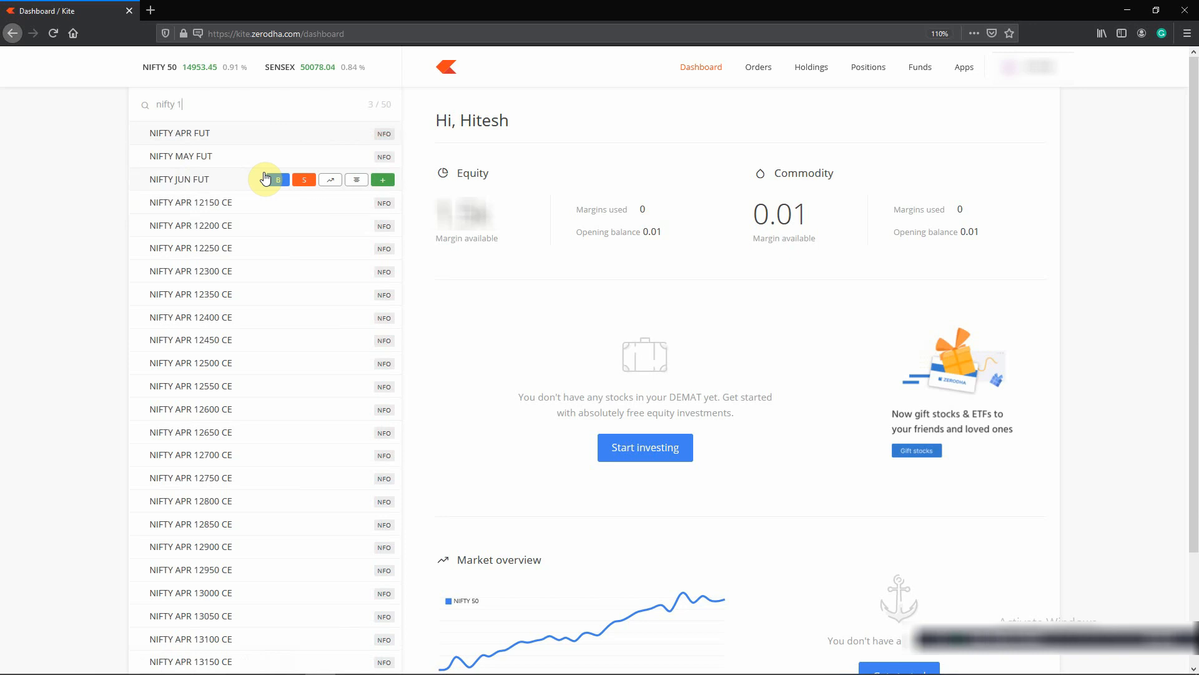
pyautogui.write('5000')
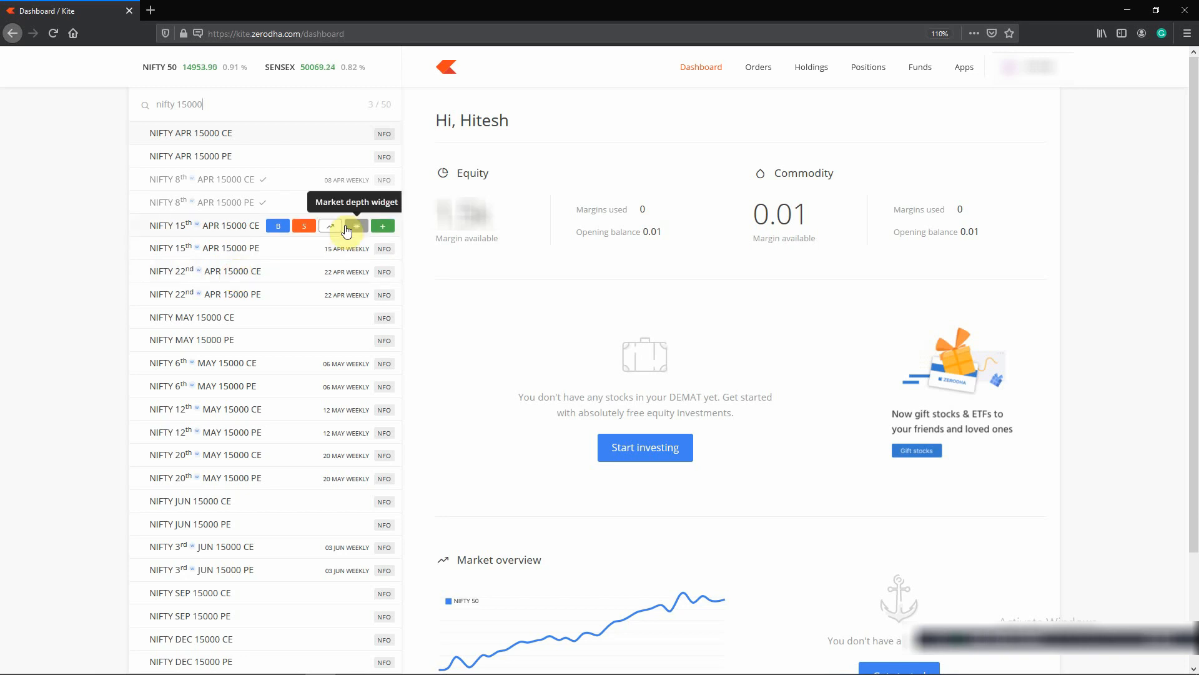
# - Replace the instrument search with Bank Nifty and add BANKNIFTY APR FUT to the watchlist
pyautogui.press('BackSpace')
pyautogui.press('BackSpace')
pyautogui.press('BackSpace')
pyautogui.press('BackSpace')
pyautogui.press('BackSpace')
pyautogui.press('BackSpace')
pyautogui.press('BackSpace')
pyautogui.press('BackSpace')
pyautogui.press('BackSpace')
pyautogui.press('BackSpace')
pyautogui.press('BackSpace')
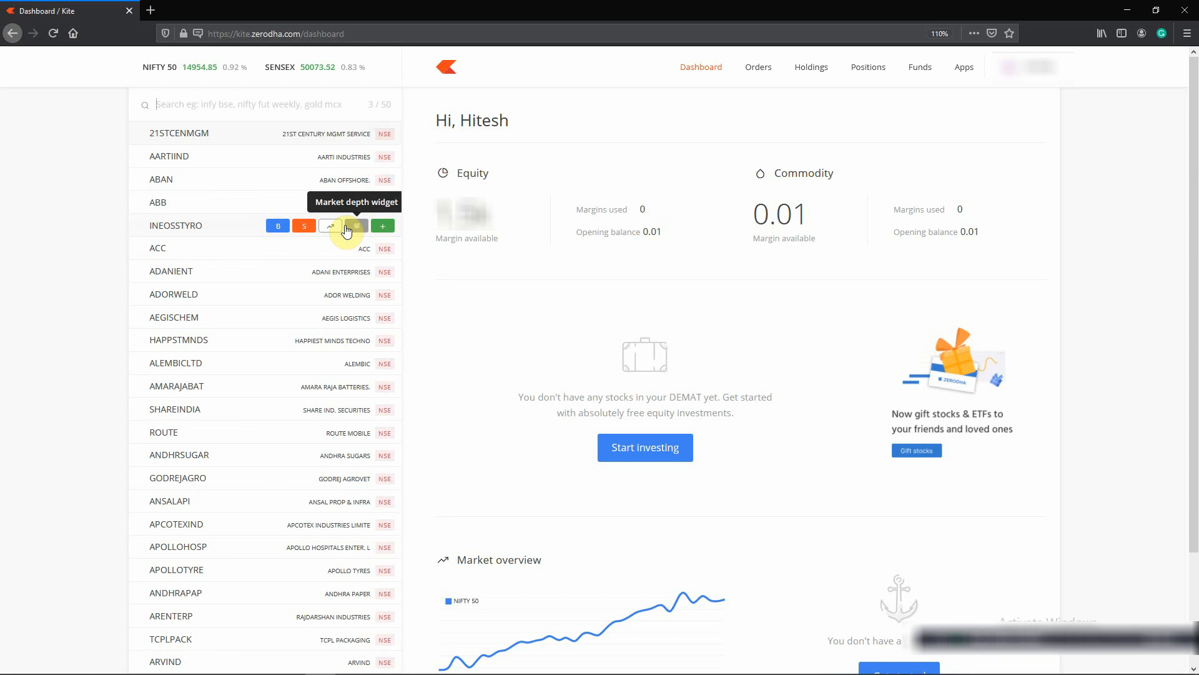
pyautogui.write('bank')
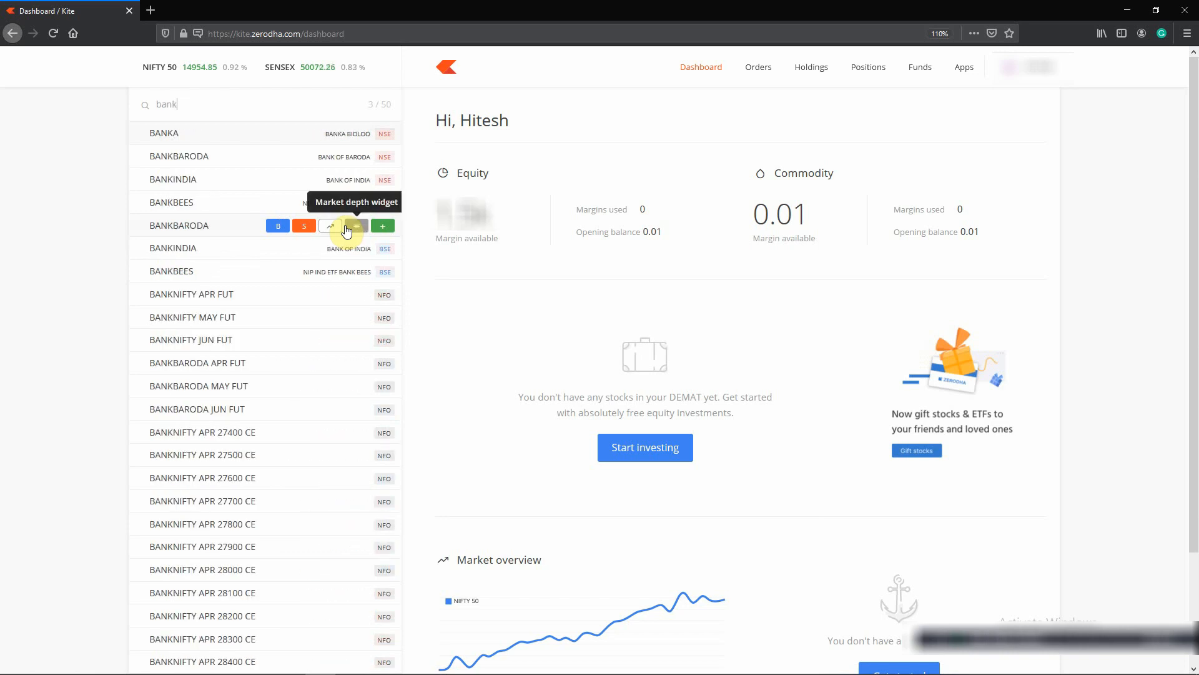
pyautogui.write('niftuy')
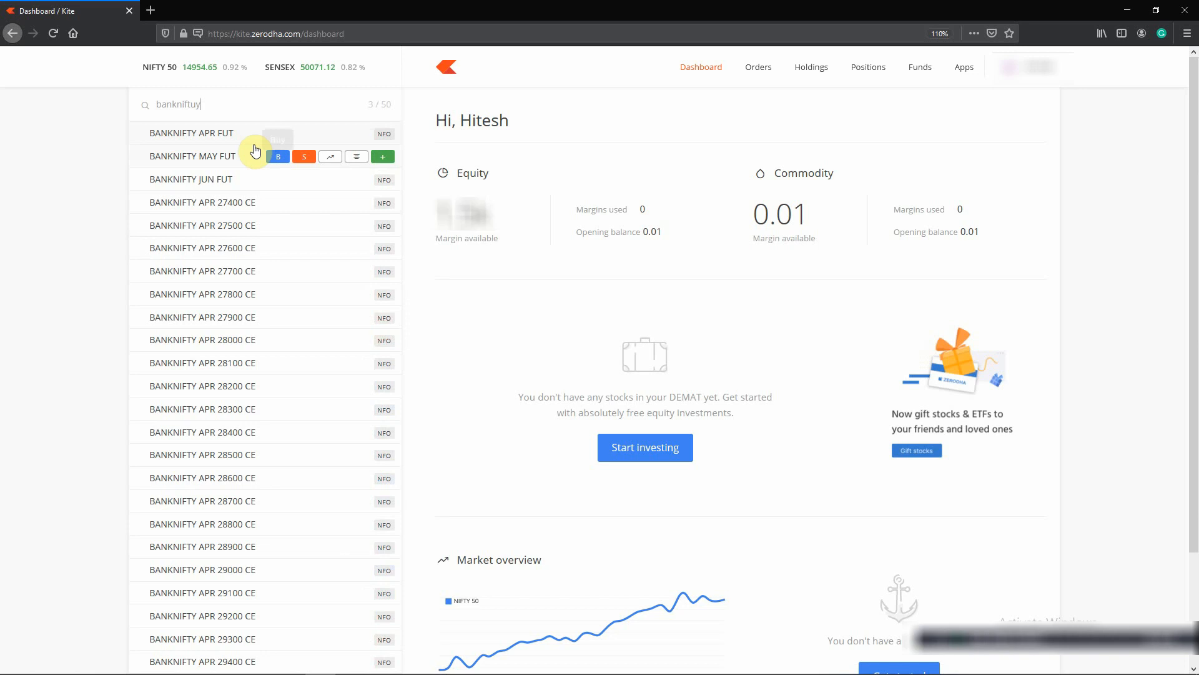
pyautogui.click(230, 134)
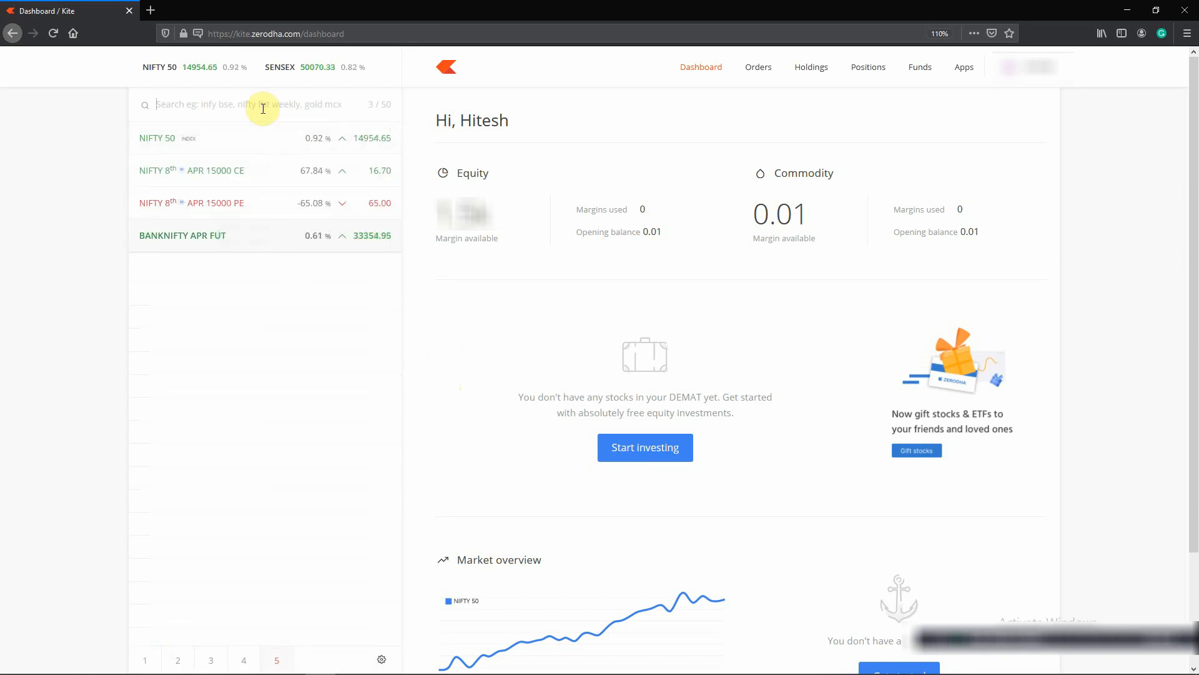
# - Search for "bank 33500" and add the 8th APR weekly BANKNIFTY 33500 CE and PE options to the watchlist
pyautogui.write('ba')
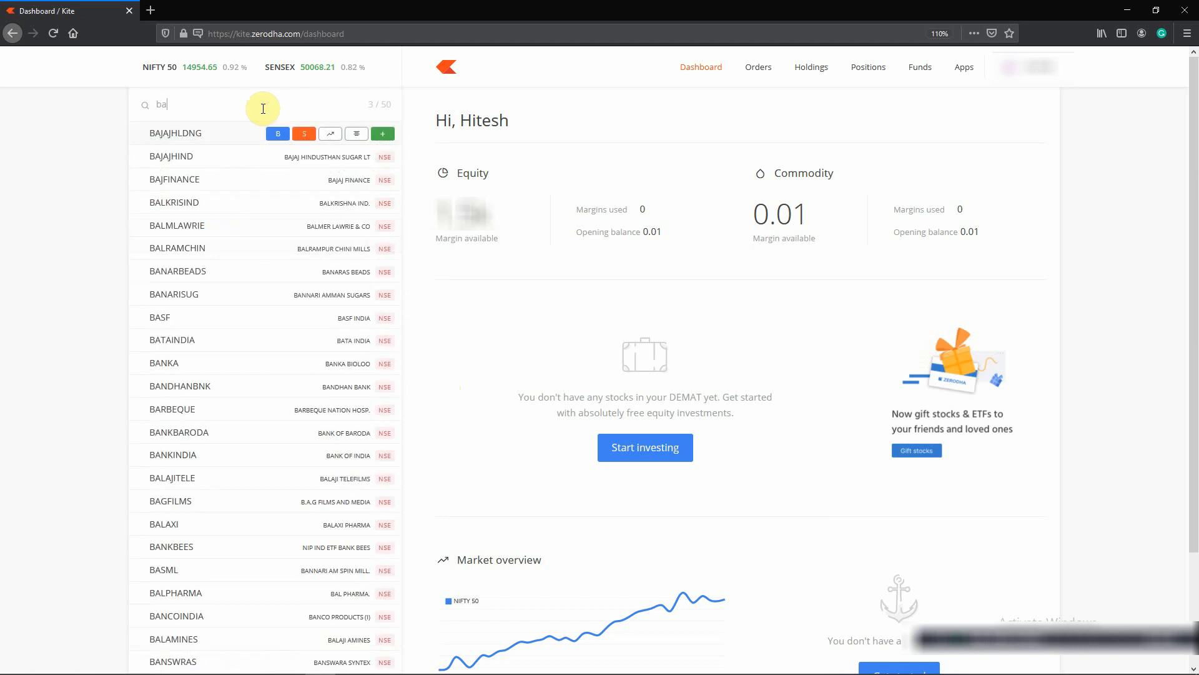
pyautogui.write('nk 33500')
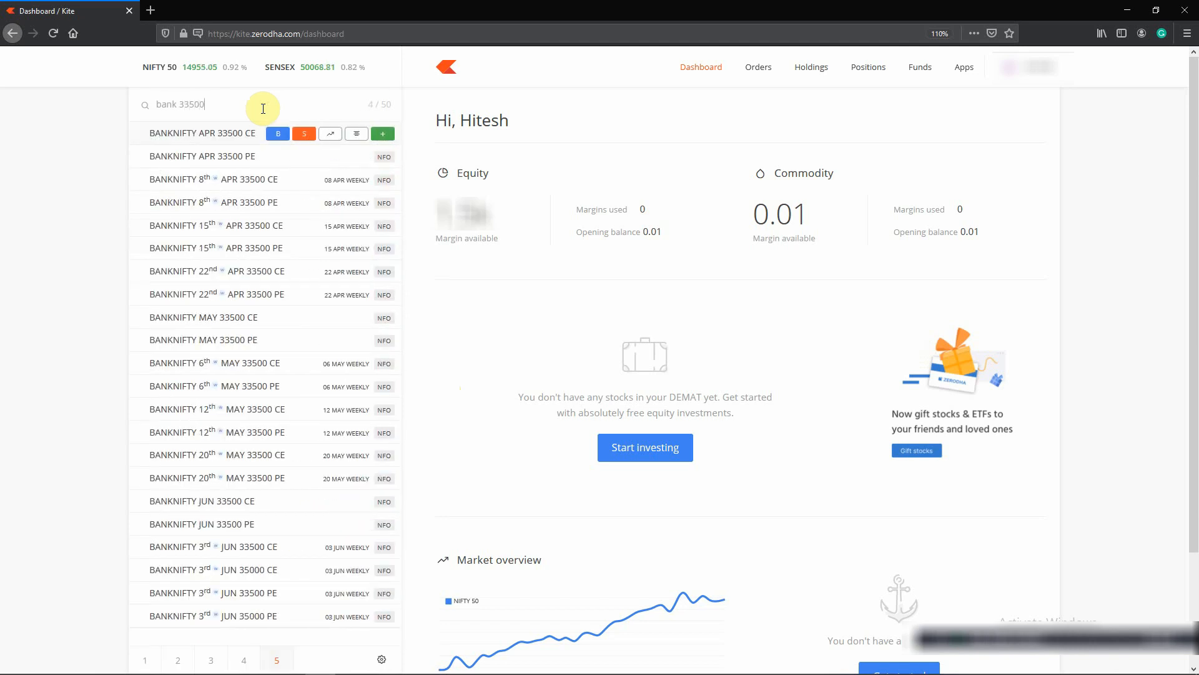
pyautogui.click(383, 180)
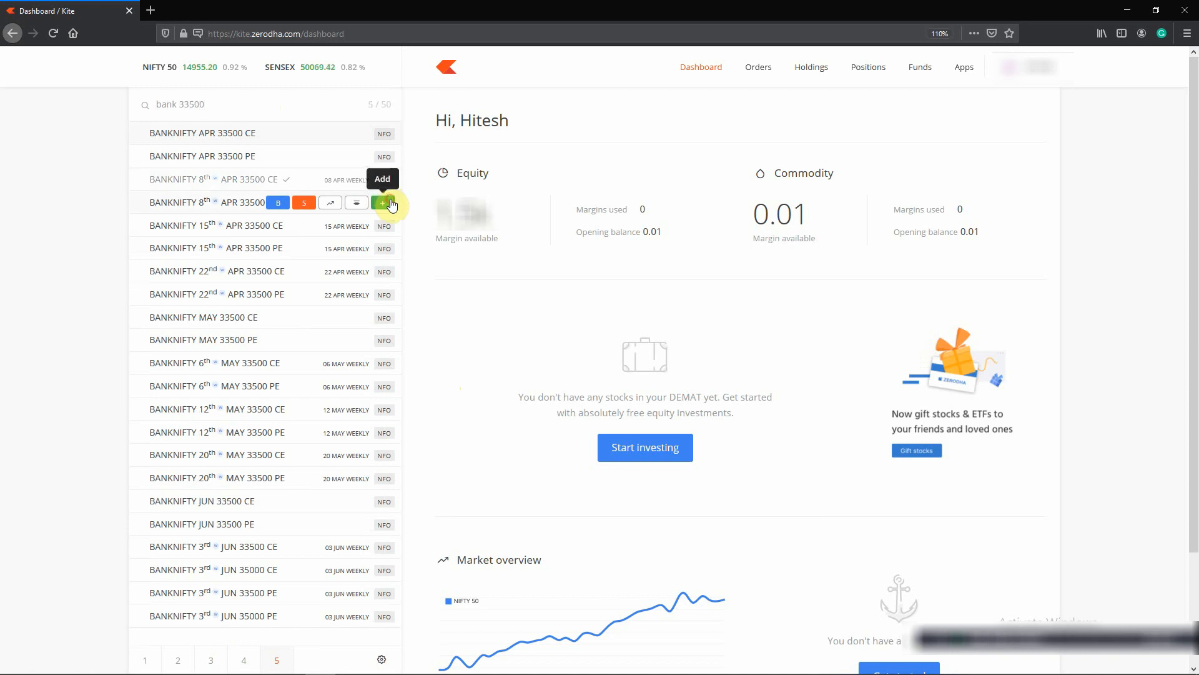
pyautogui.click(383, 202)
pyautogui.click(54, 211)
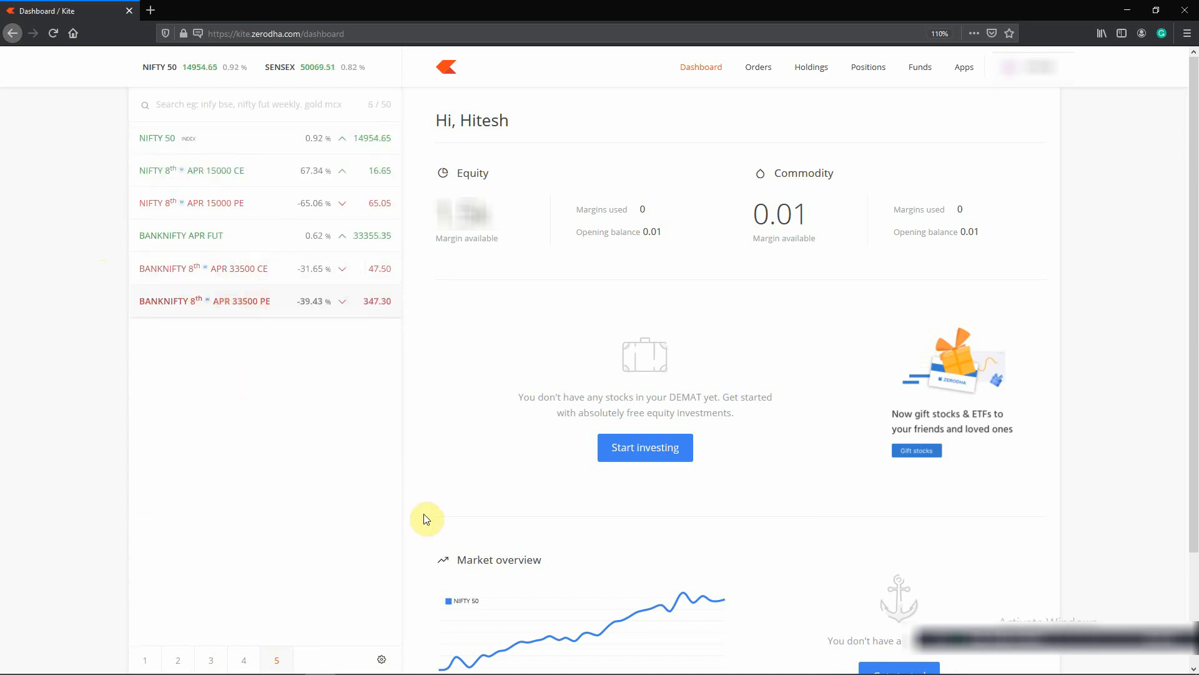
# - Show the market depth of NIFTY 8th APR 15000 CE and open a buy order for it, moved higher on the page
pyautogui.moveTo(374, 276)
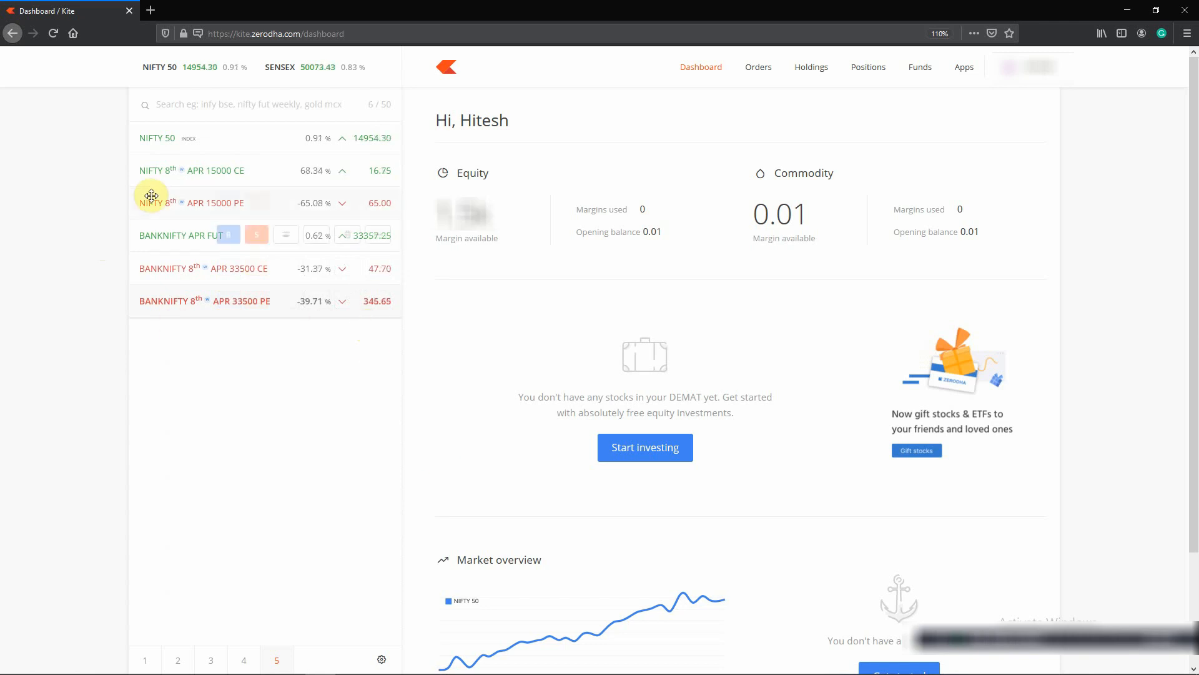
pyautogui.moveTo(254, 172)
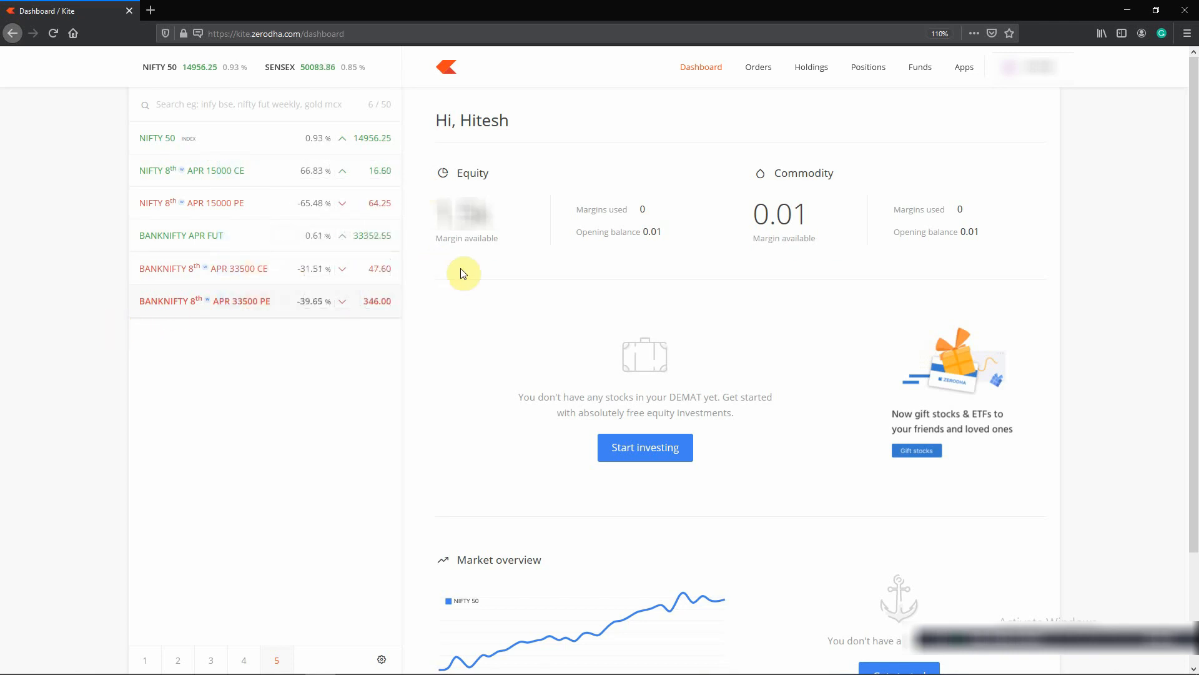
pyautogui.moveTo(316, 168)
pyautogui.click(280, 175)
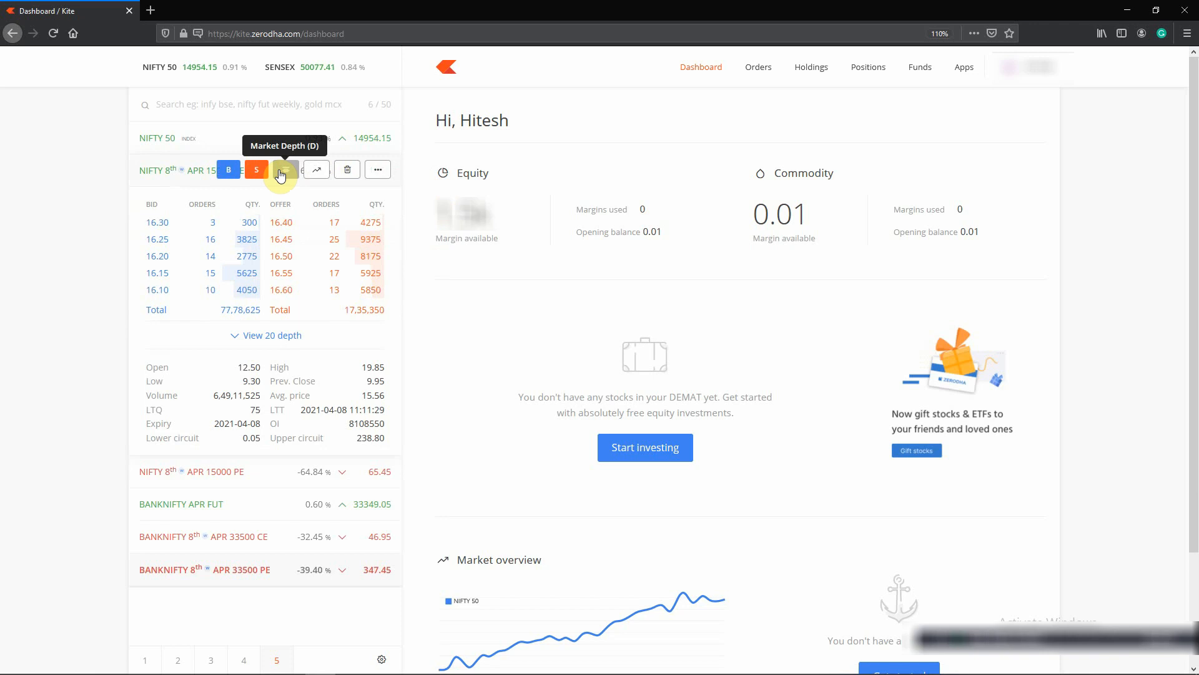
pyautogui.click(237, 176)
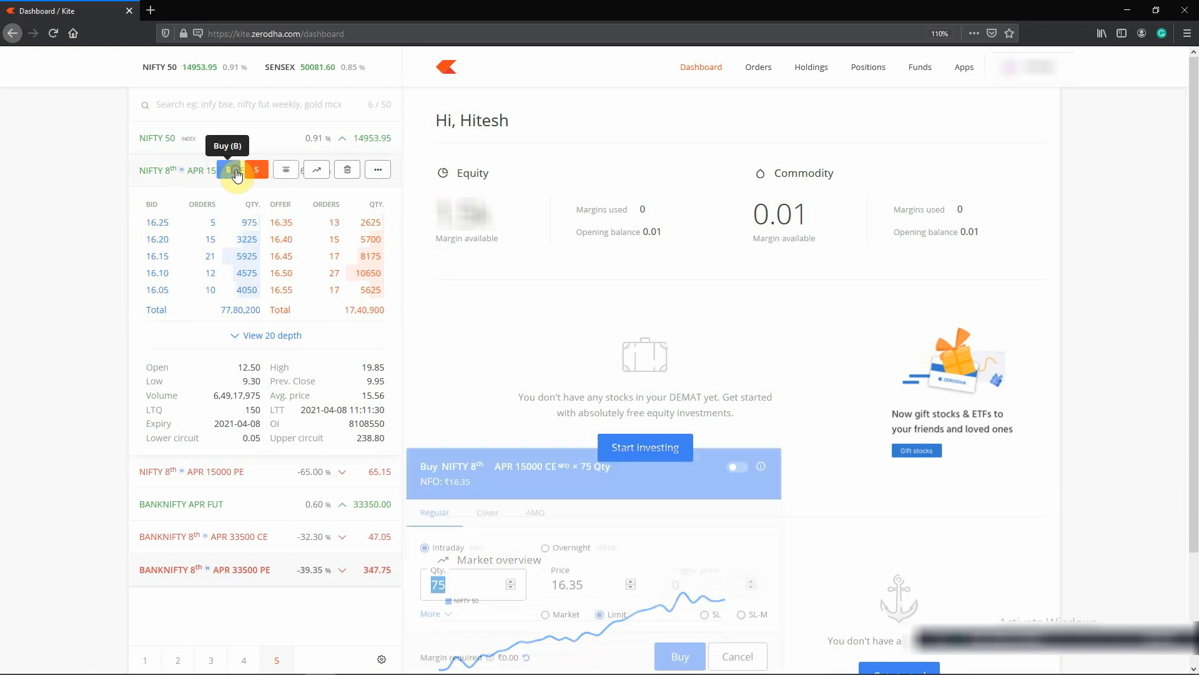
pyautogui.moveTo(585, 460); pyautogui.dragTo(694, 246)
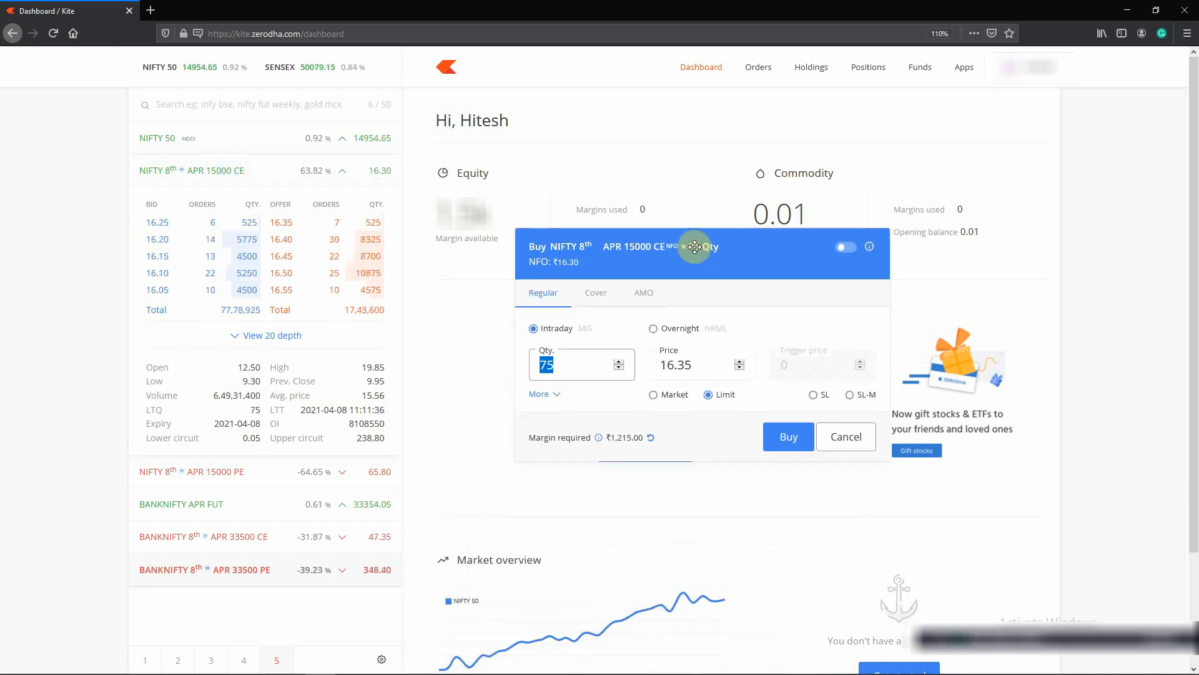
# - Make the buy order an intraday limit order at a price of 13 and check the required margin
pyautogui.moveTo(562, 334)
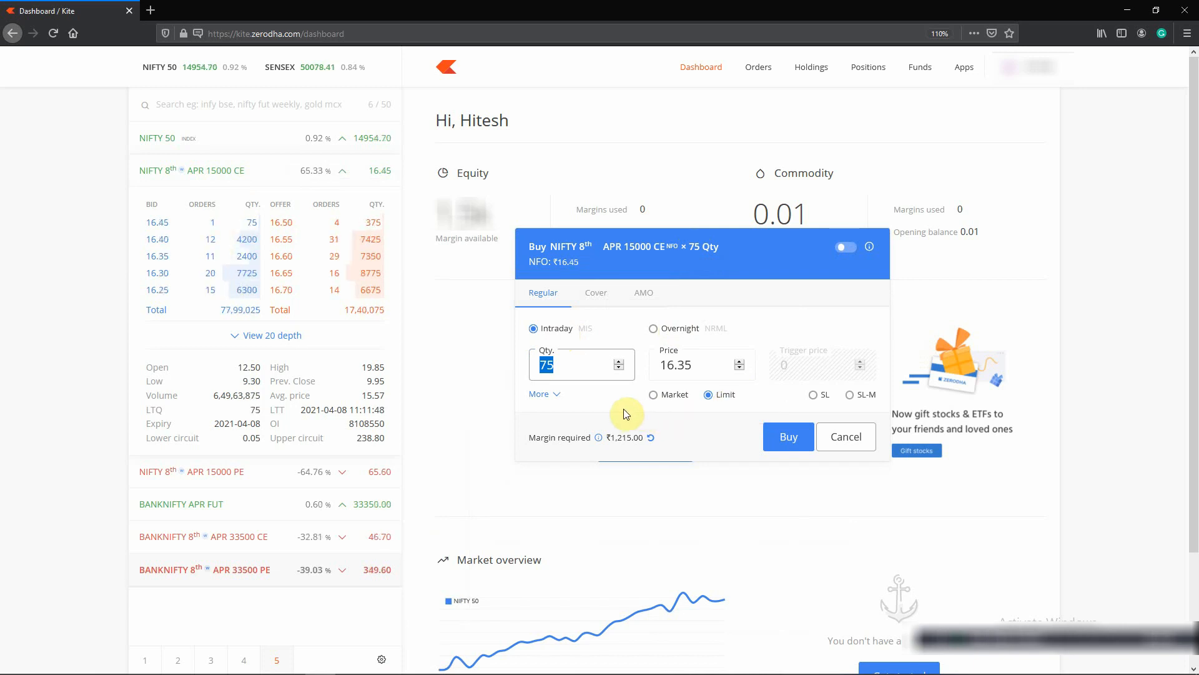
pyautogui.click(717, 402)
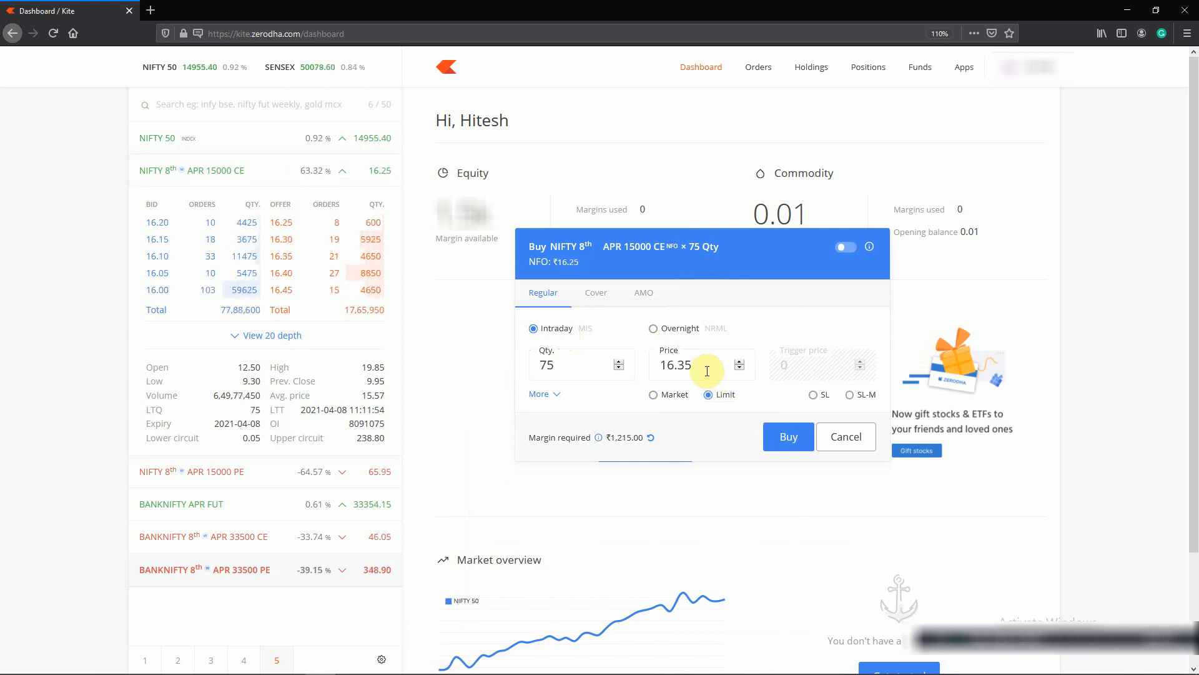
pyautogui.moveTo(707, 371); pyautogui.dragTo(629, 373)
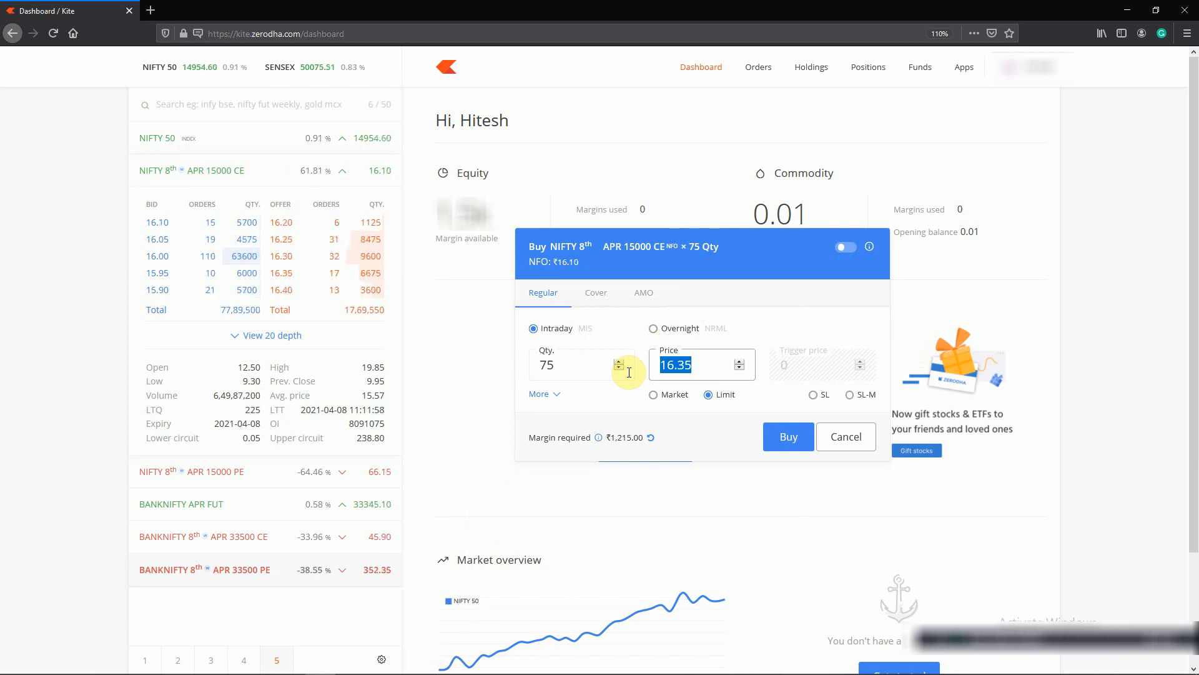
pyautogui.write('13')
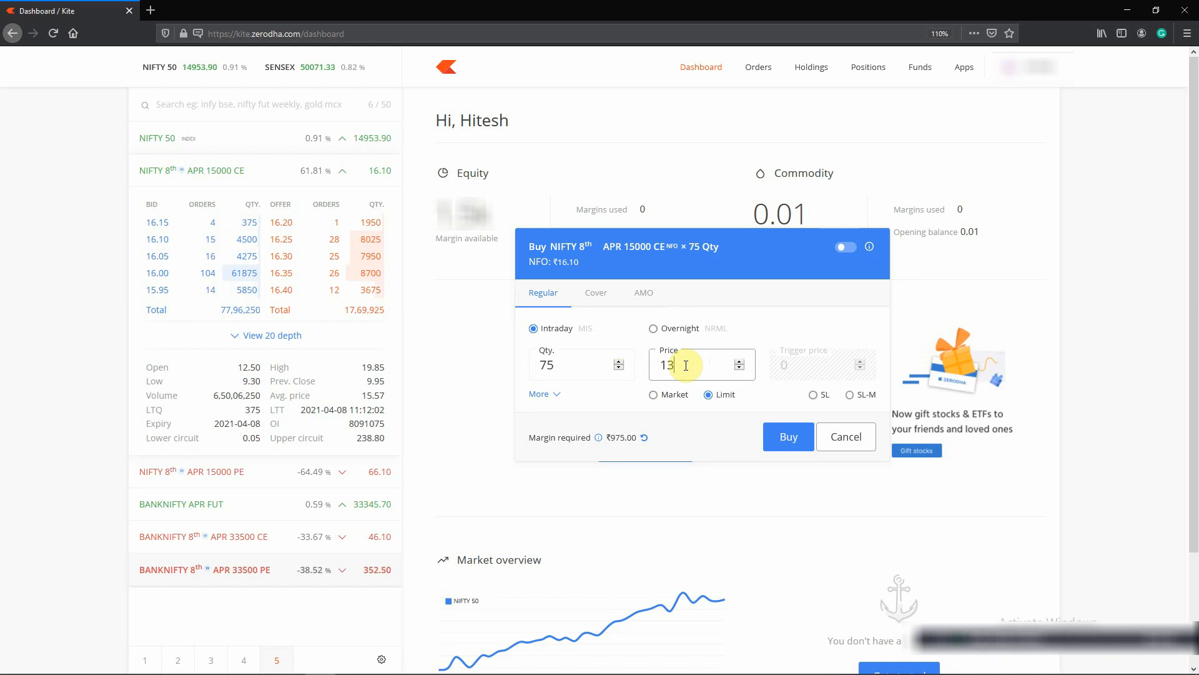
pyautogui.moveTo(658, 436); pyautogui.dragTo(600, 439)
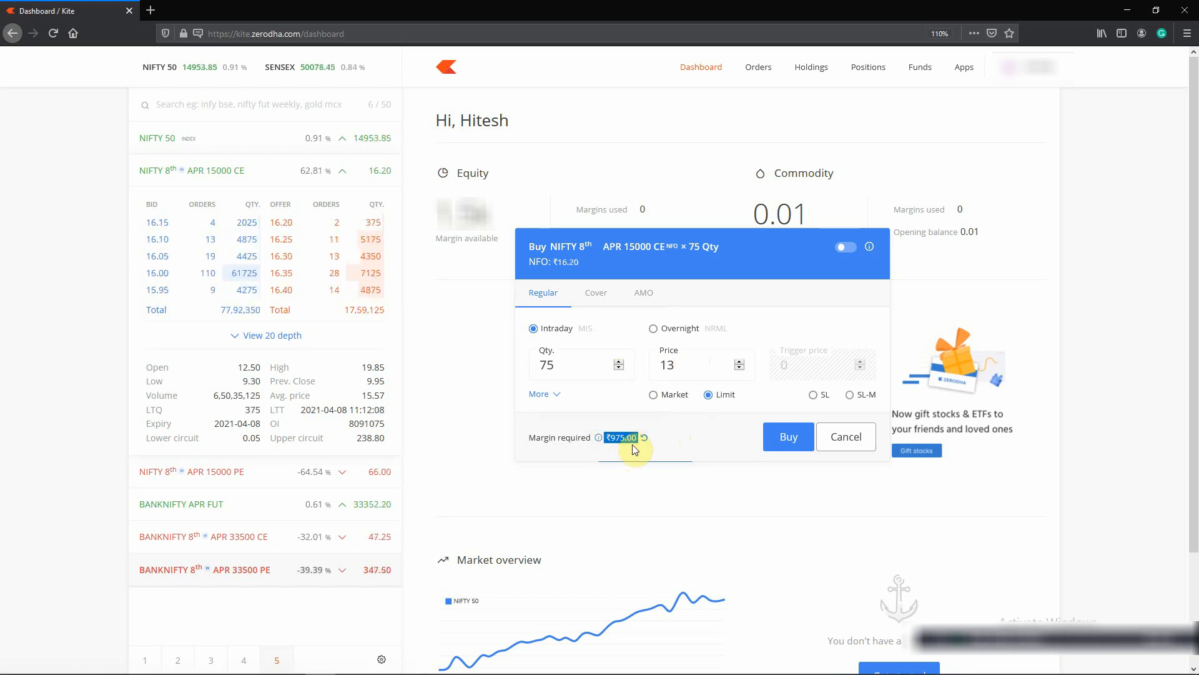
# - Try limit prices of 15 and 12 in the NIFTY 8th APR 15000 CE buy order
pyautogui.moveTo(681, 364); pyautogui.dragTo(653, 366)
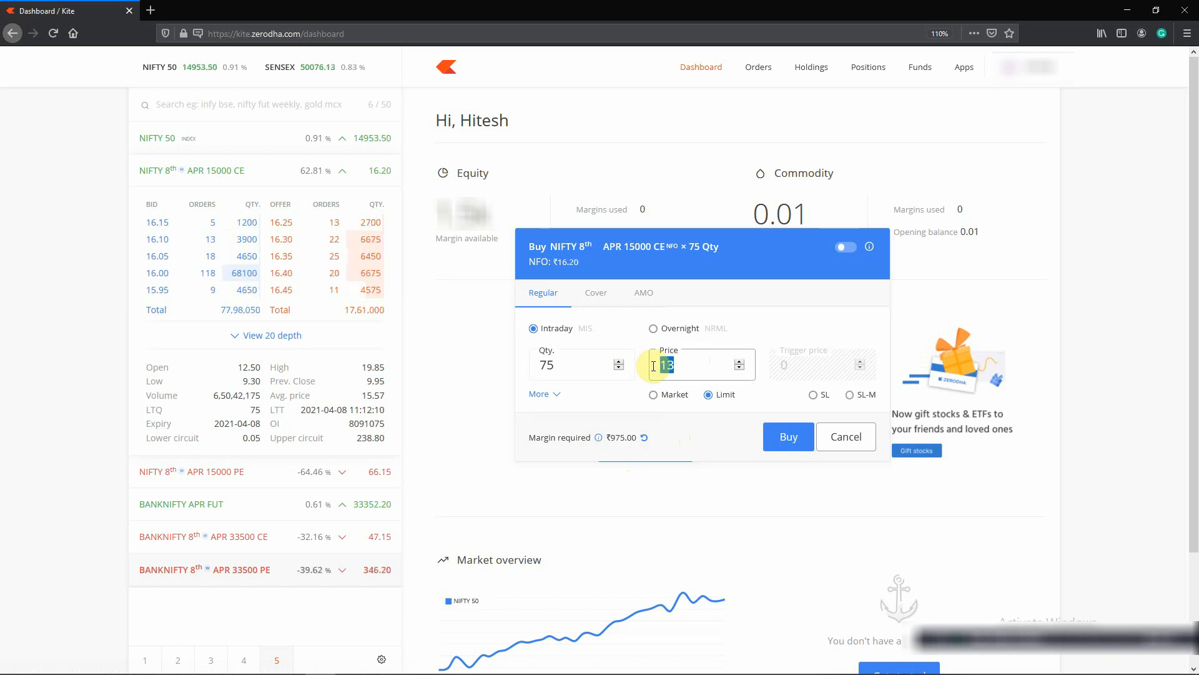
pyautogui.write('15')
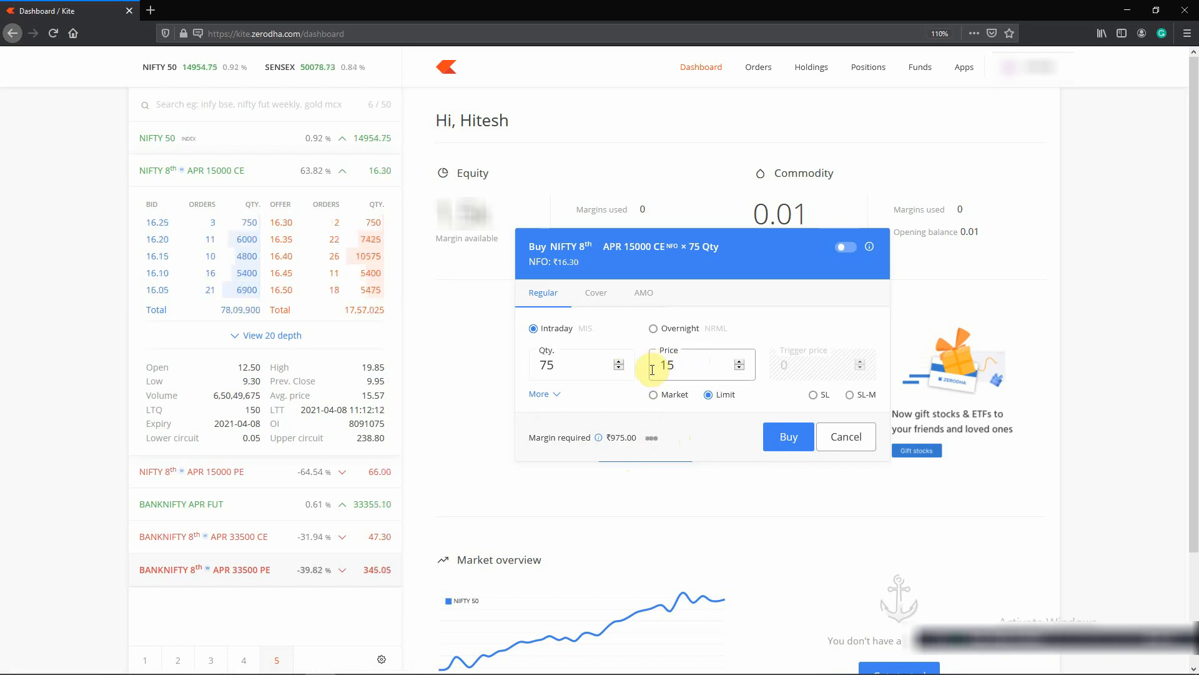
pyautogui.moveTo(692, 361); pyautogui.dragTo(625, 362)
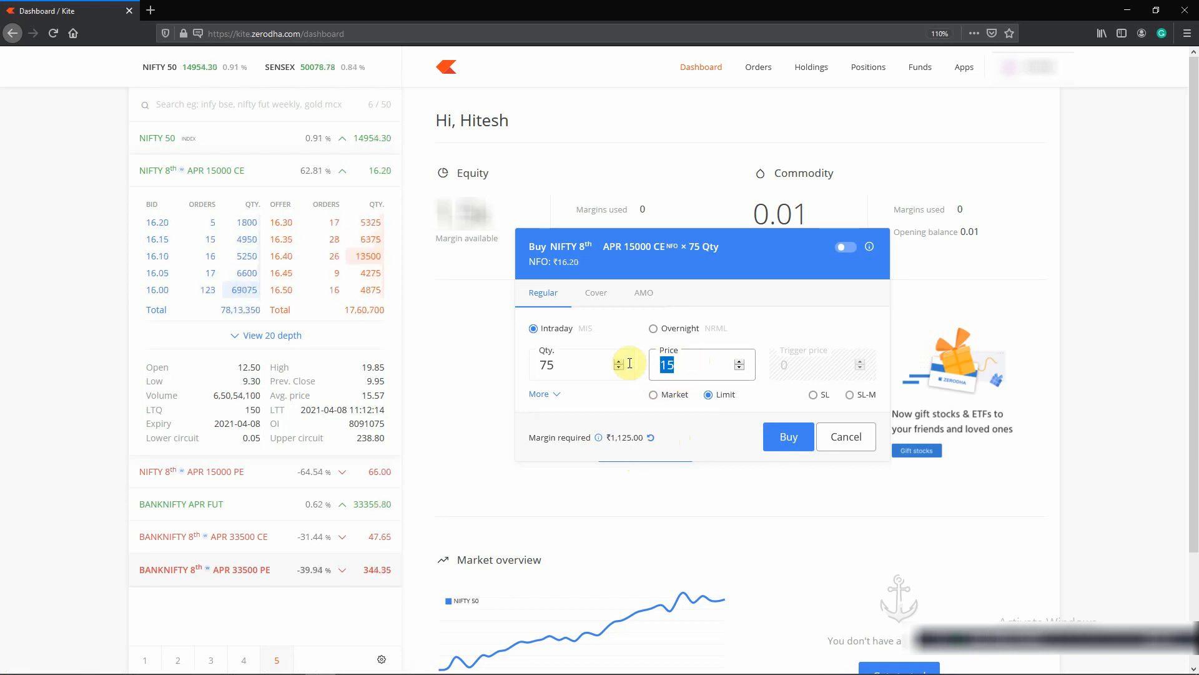
pyautogui.write('1')
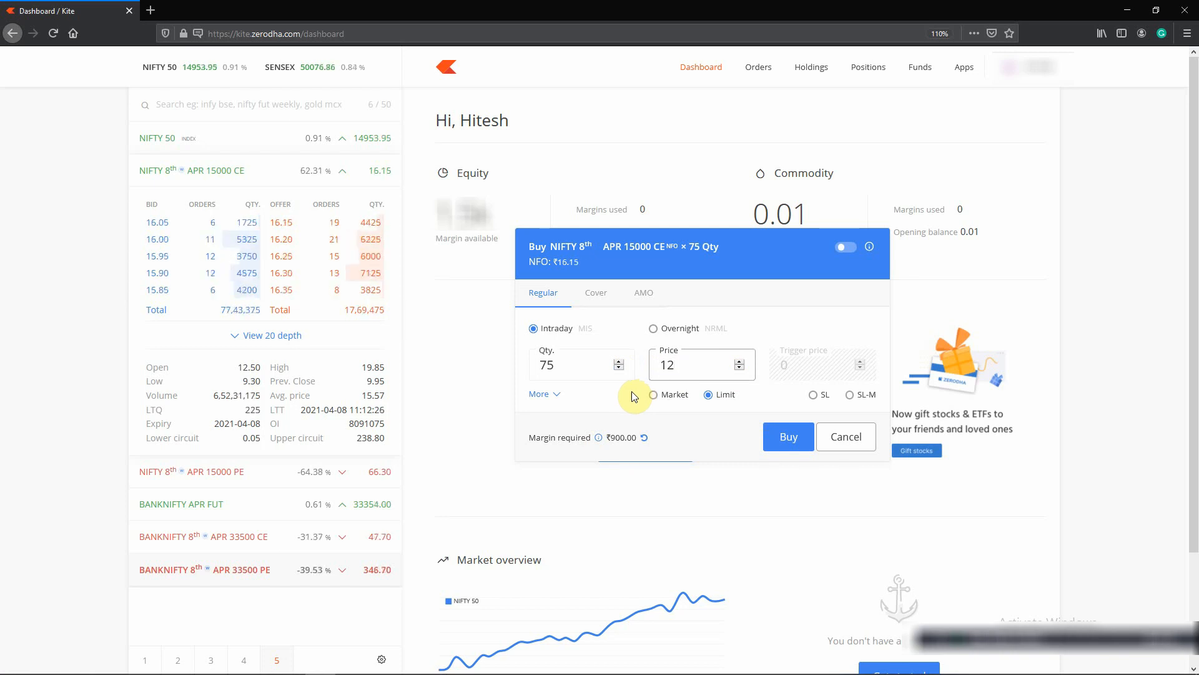
# - Toggle the order to sell and back to buy, and place it for 75 quantity at a limit price of 13
pyautogui.click(843, 247)
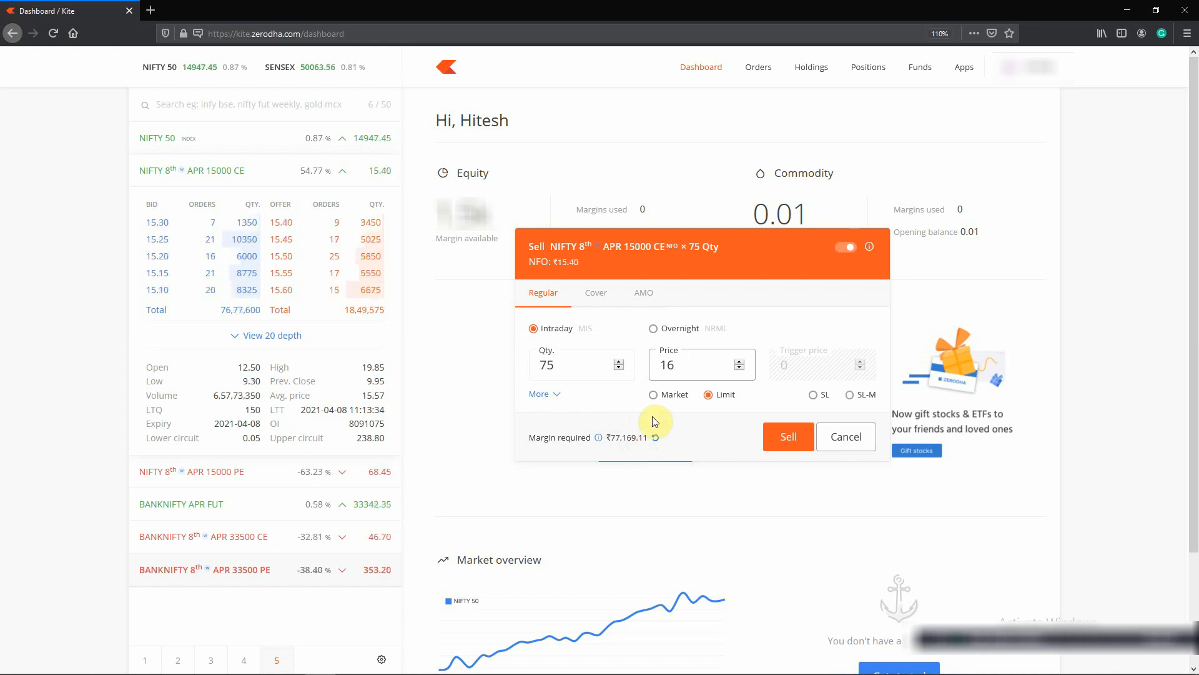
pyautogui.click(847, 248)
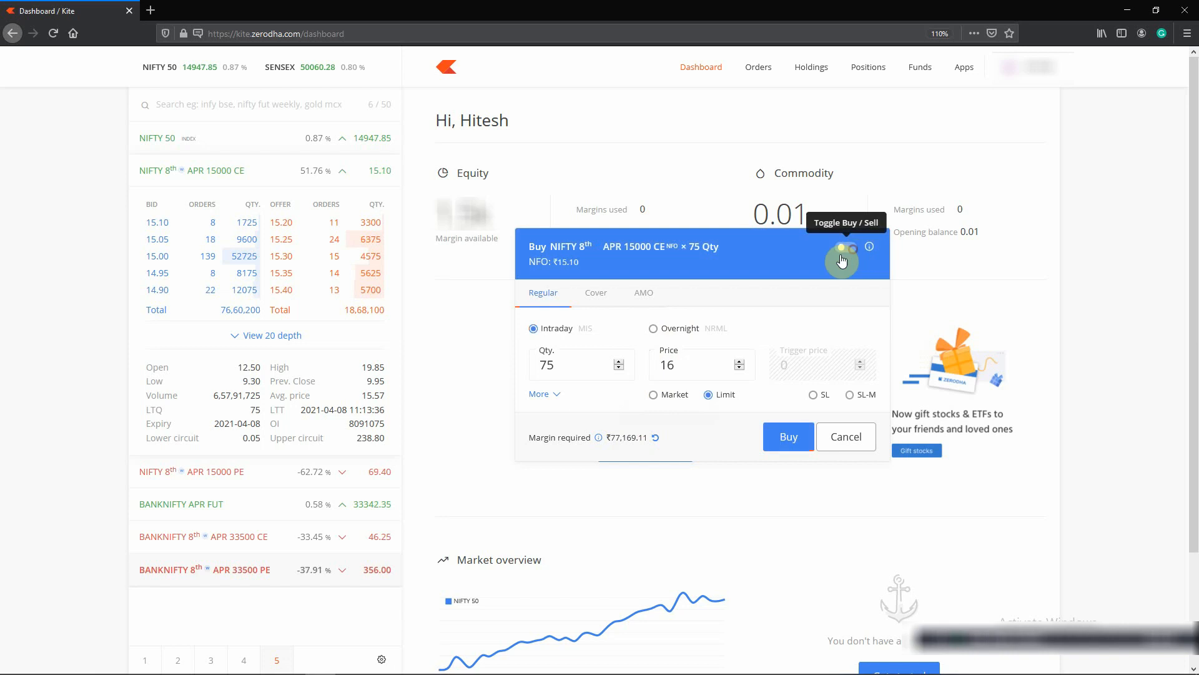
pyautogui.moveTo(700, 365); pyautogui.dragTo(634, 367)
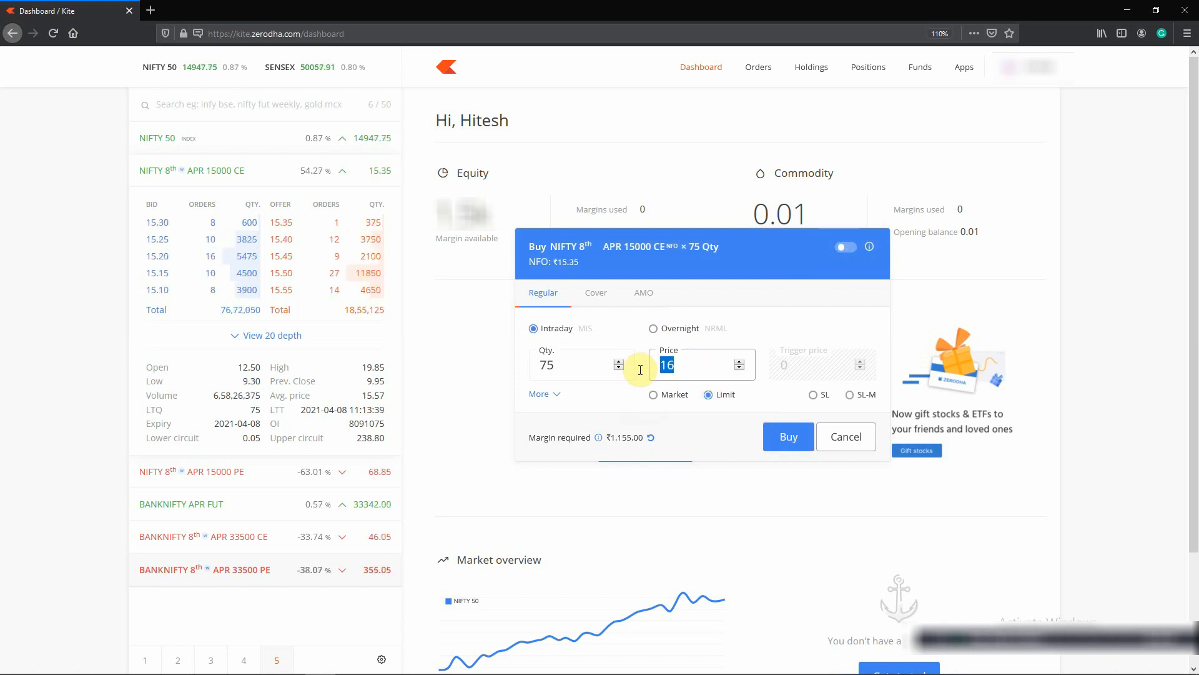
pyautogui.write('1')
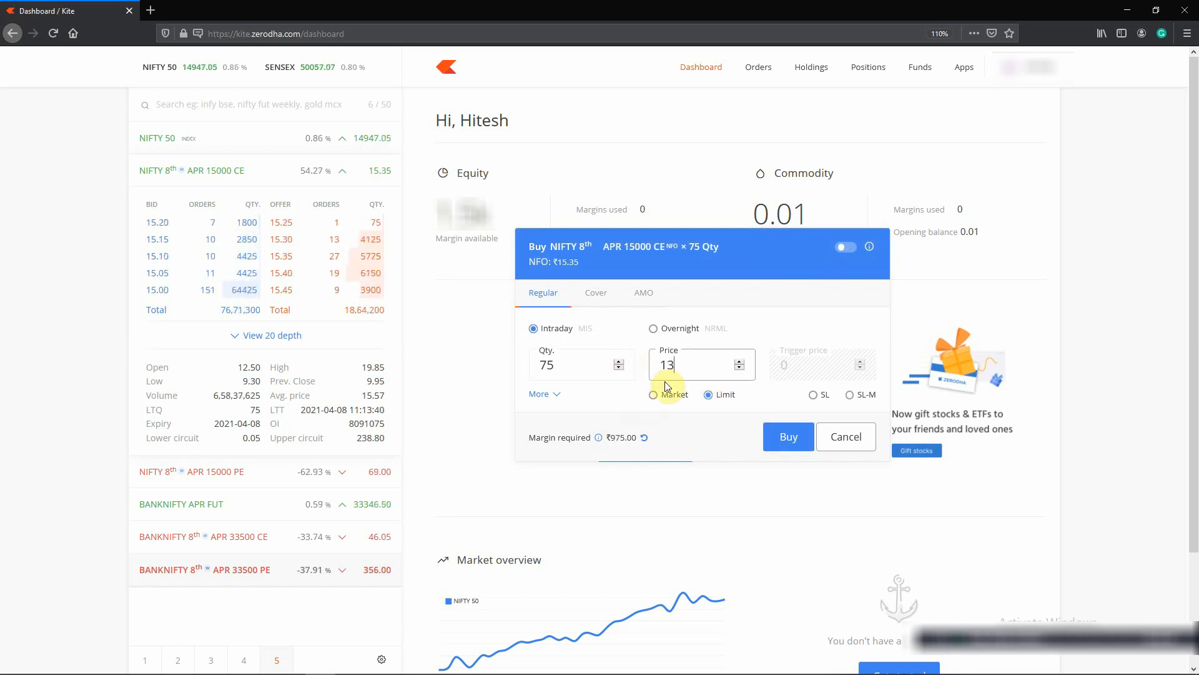
pyautogui.click(773, 435)
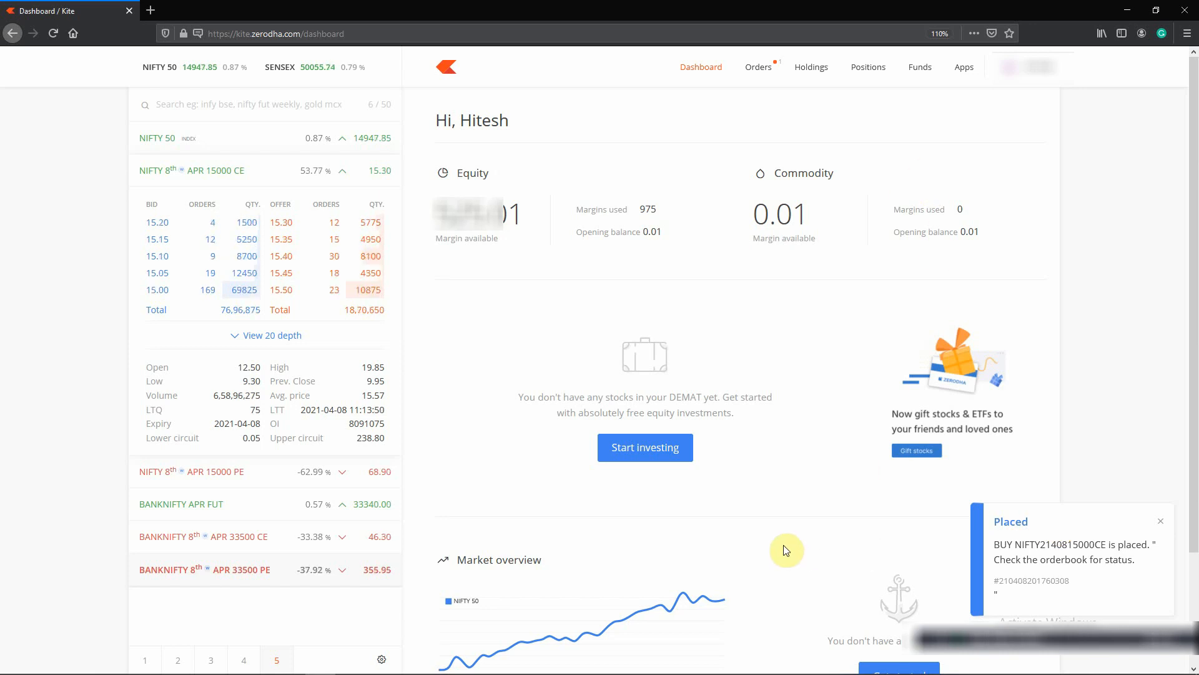
# - Open the order book and examine the limit price and status of the open NIFTY 8th APR 15000 CE order
pyautogui.click(758, 69)
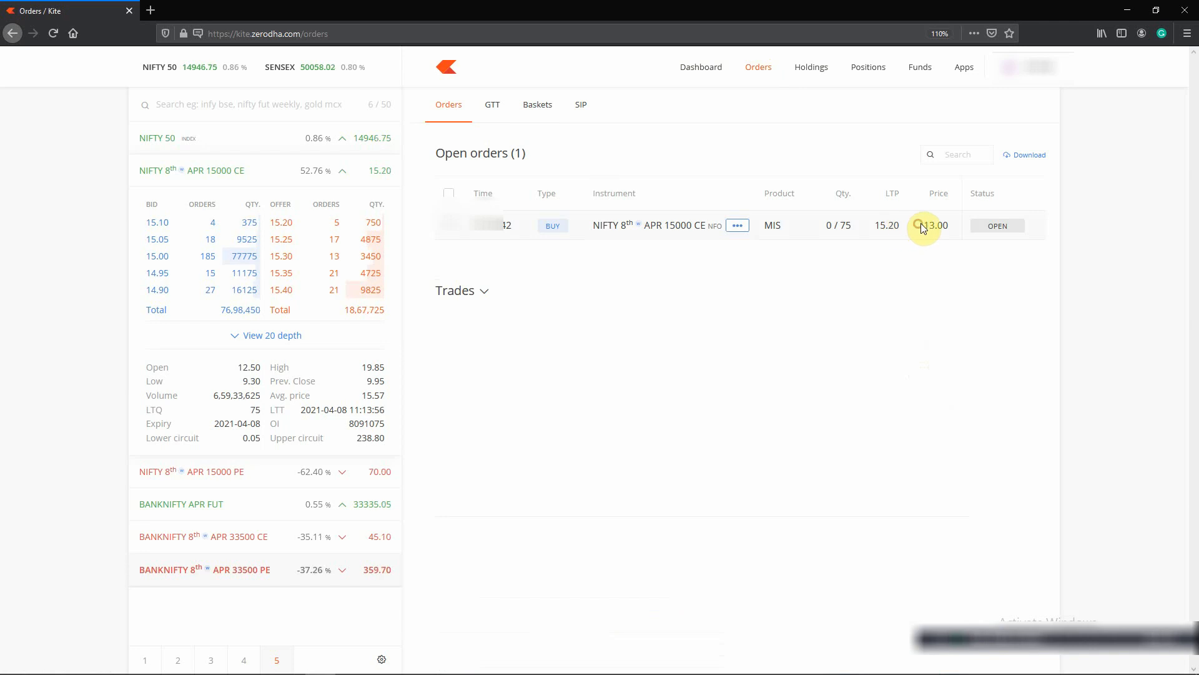
pyautogui.moveTo(920, 223); pyautogui.dragTo(962, 228)
pyautogui.click(962, 227)
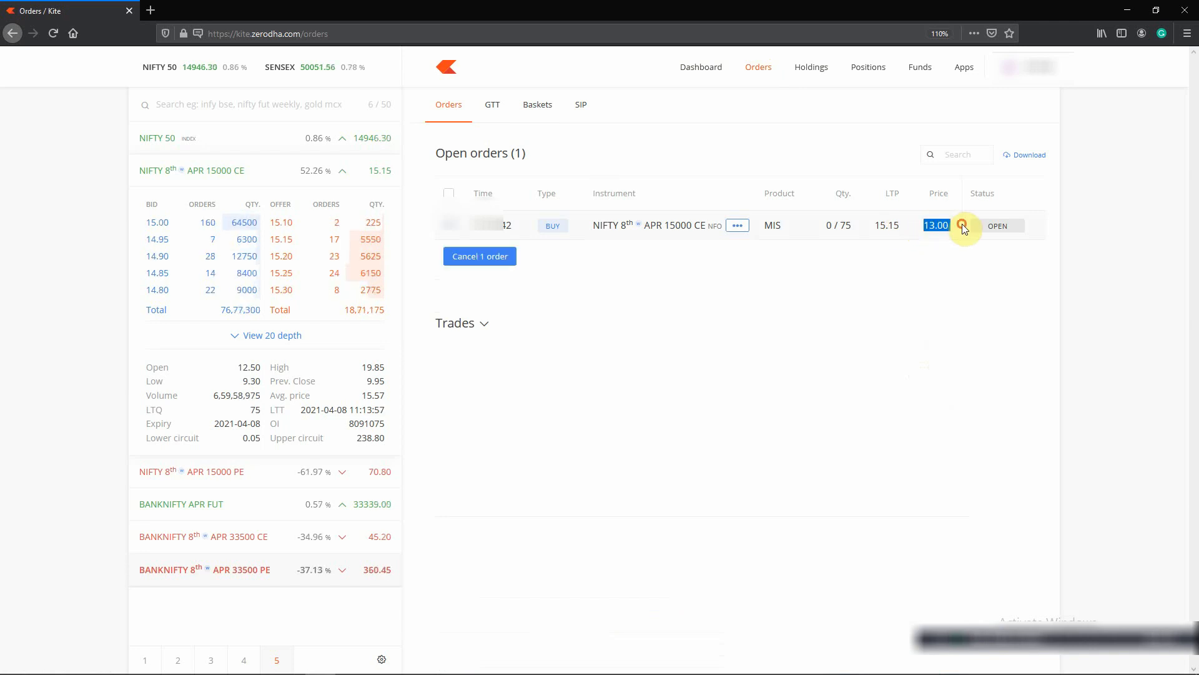
pyautogui.click(859, 290)
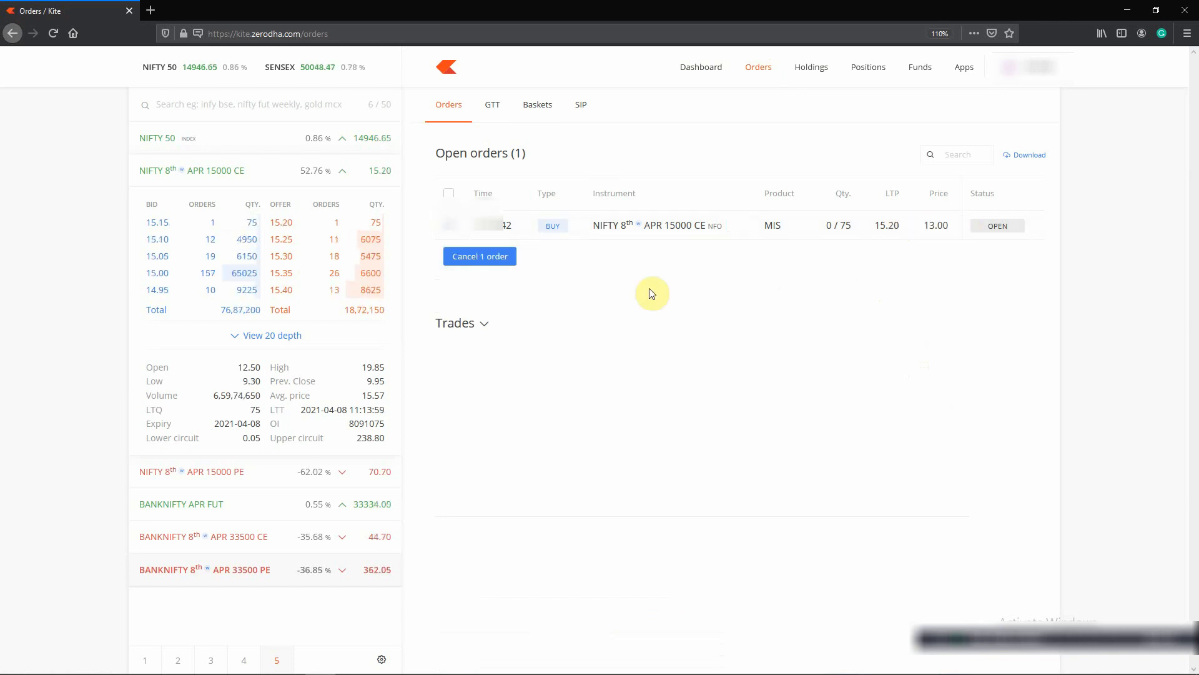
# - Cancel the open NIFTY 8th APR 15000 CE buy order in the order book
pyautogui.click(449, 227)
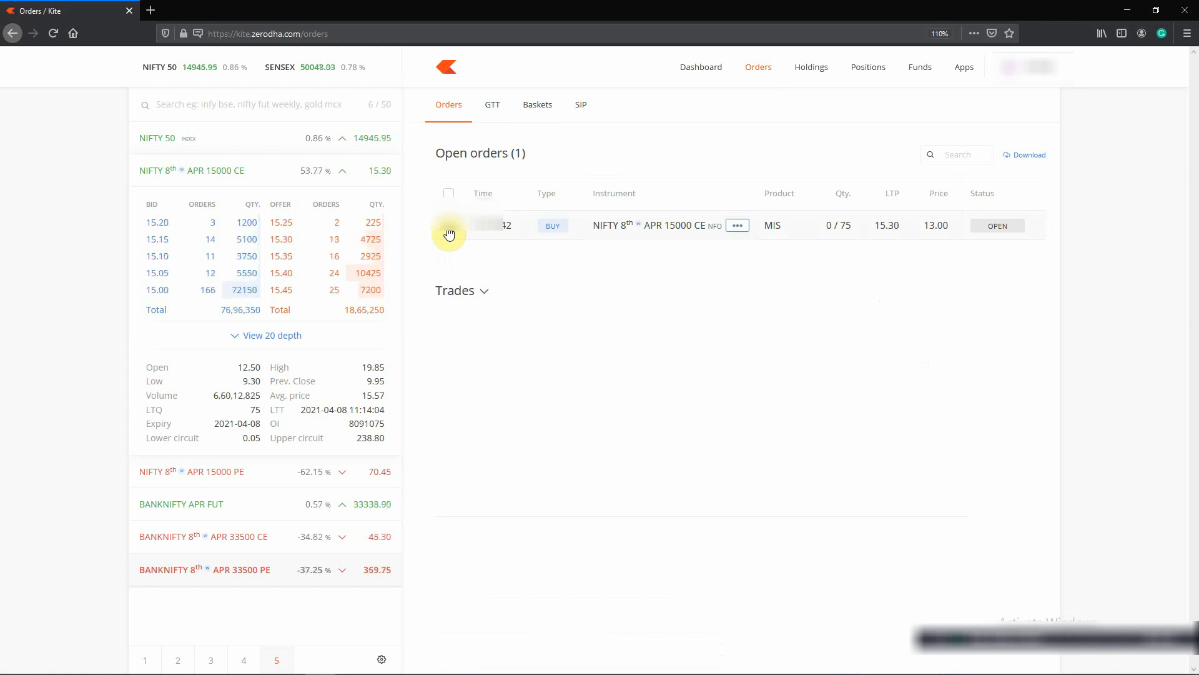
pyautogui.click(449, 232)
pyautogui.click(462, 255)
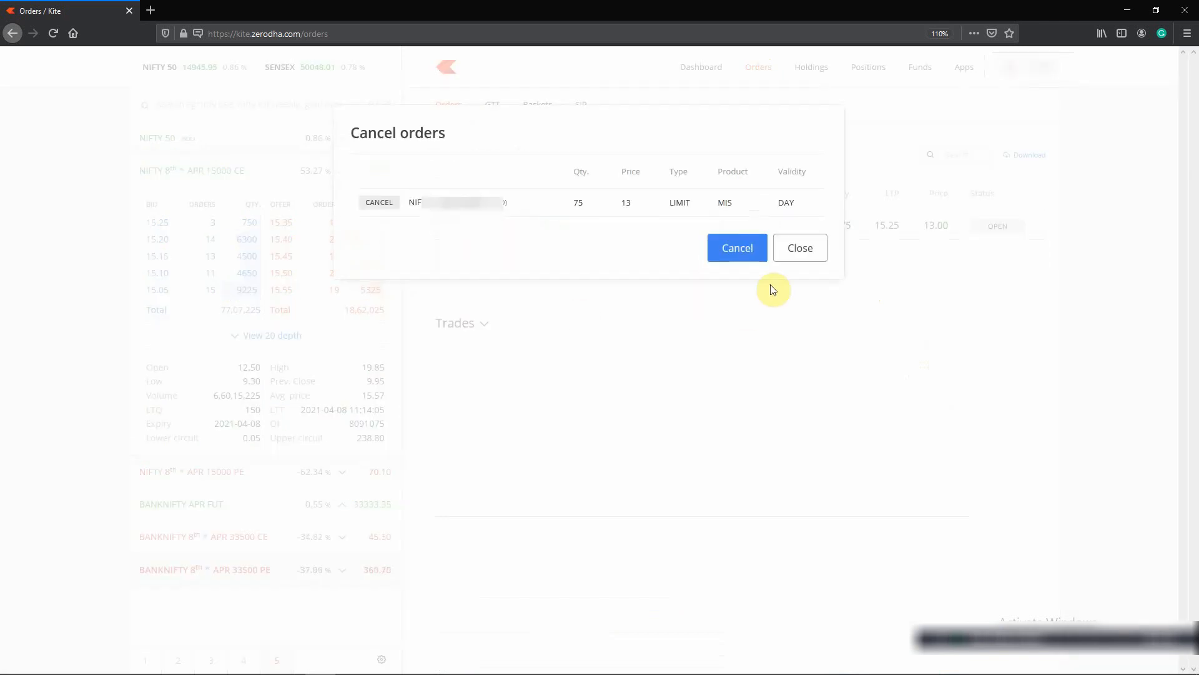
pyautogui.click(746, 248)
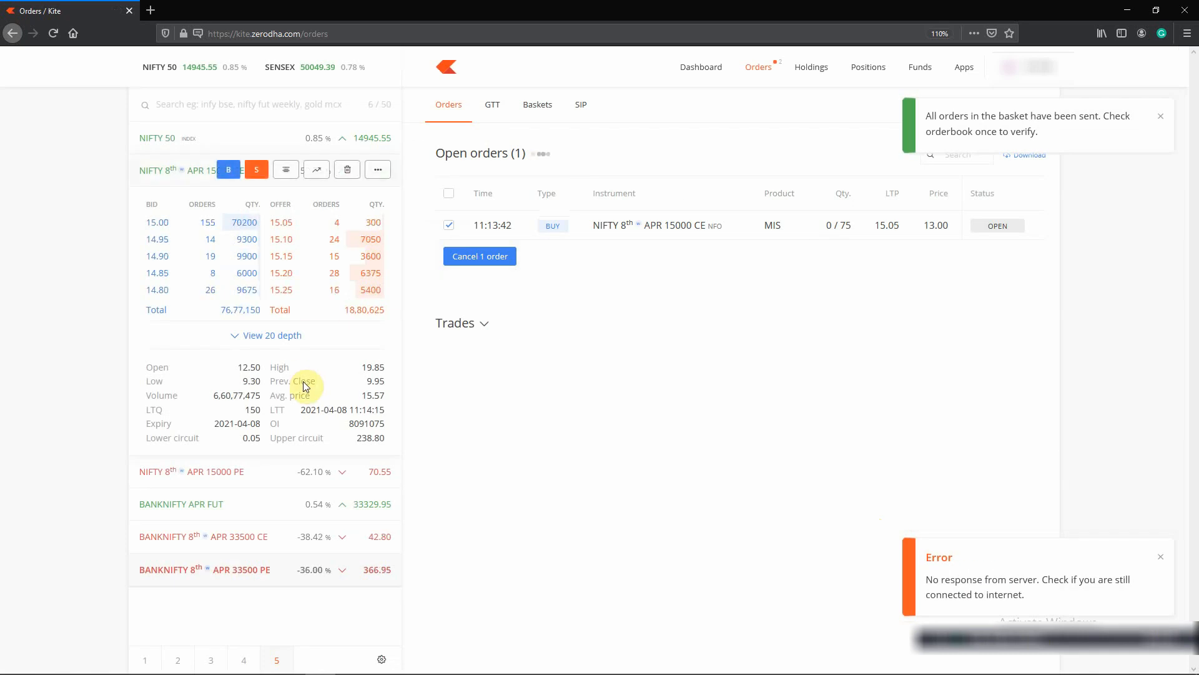
# - Prepare an intraday market buy order for 75 quantity of NIFTY 8th APR 15000 CE and check its required margin
pyautogui.click(226, 181)
pyautogui.moveTo(669, 468); pyautogui.dragTo(815, 257)
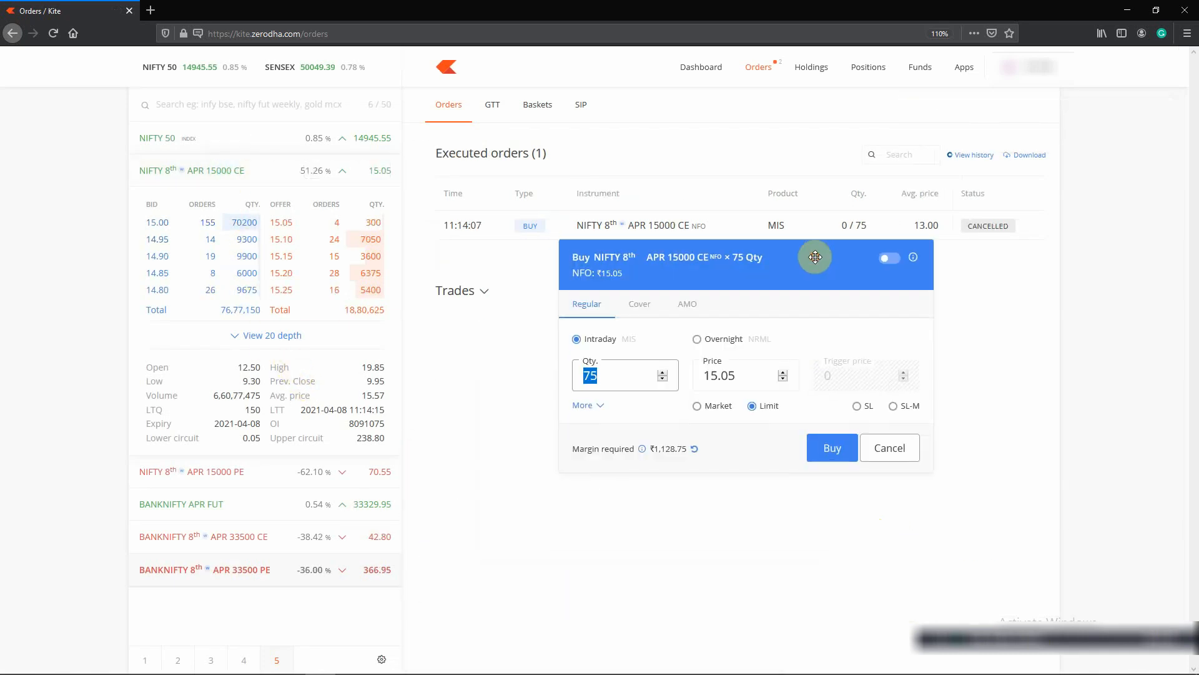
pyautogui.click(697, 406)
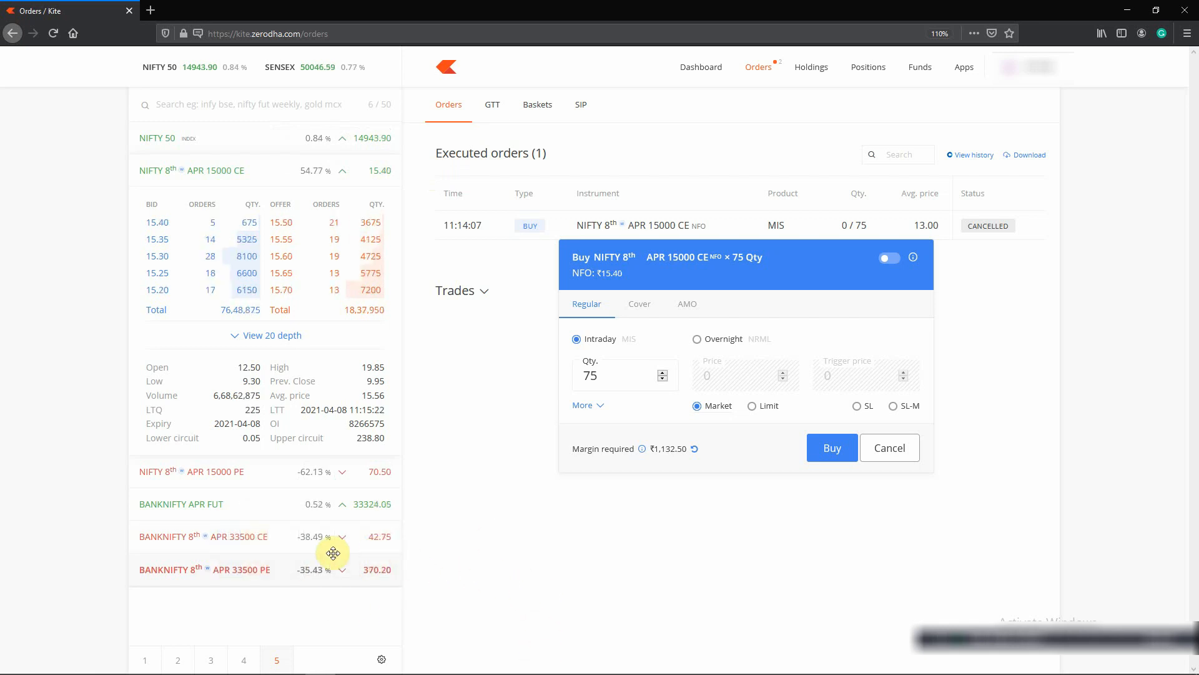
# - Try an intraday limit buy of 25 BANKNIFTY 8th APR 33500 CE at a price of 30 and dismiss the order without placing it
pyautogui.click(231, 537)
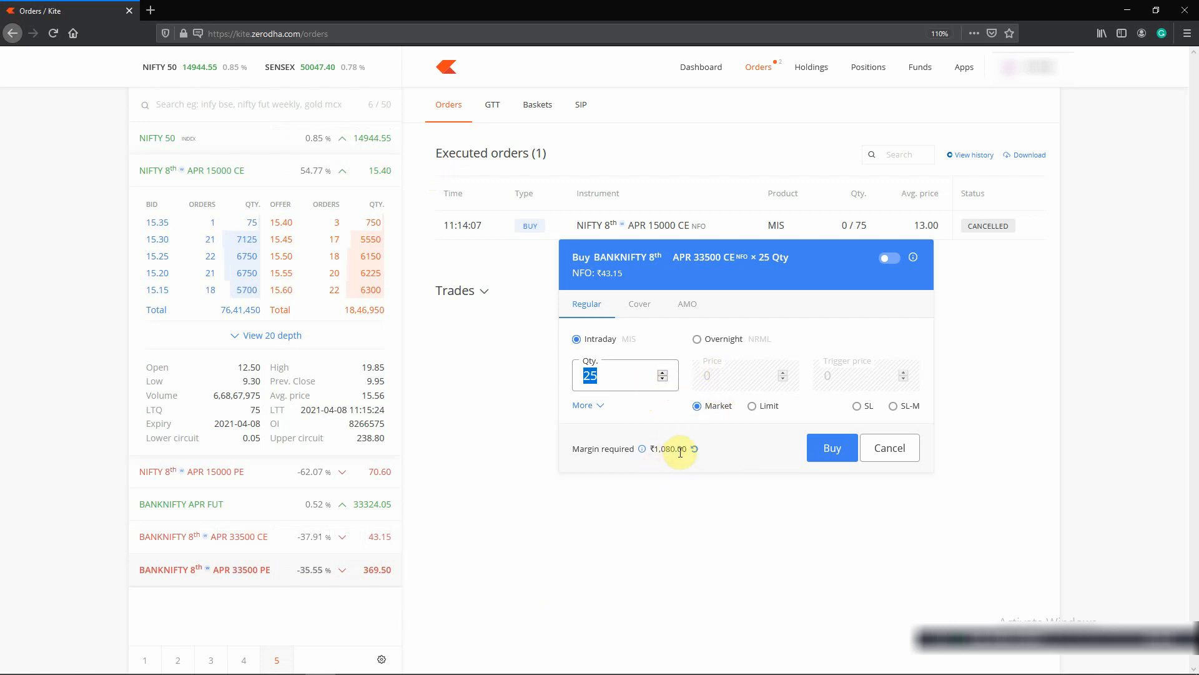
pyautogui.click(752, 406)
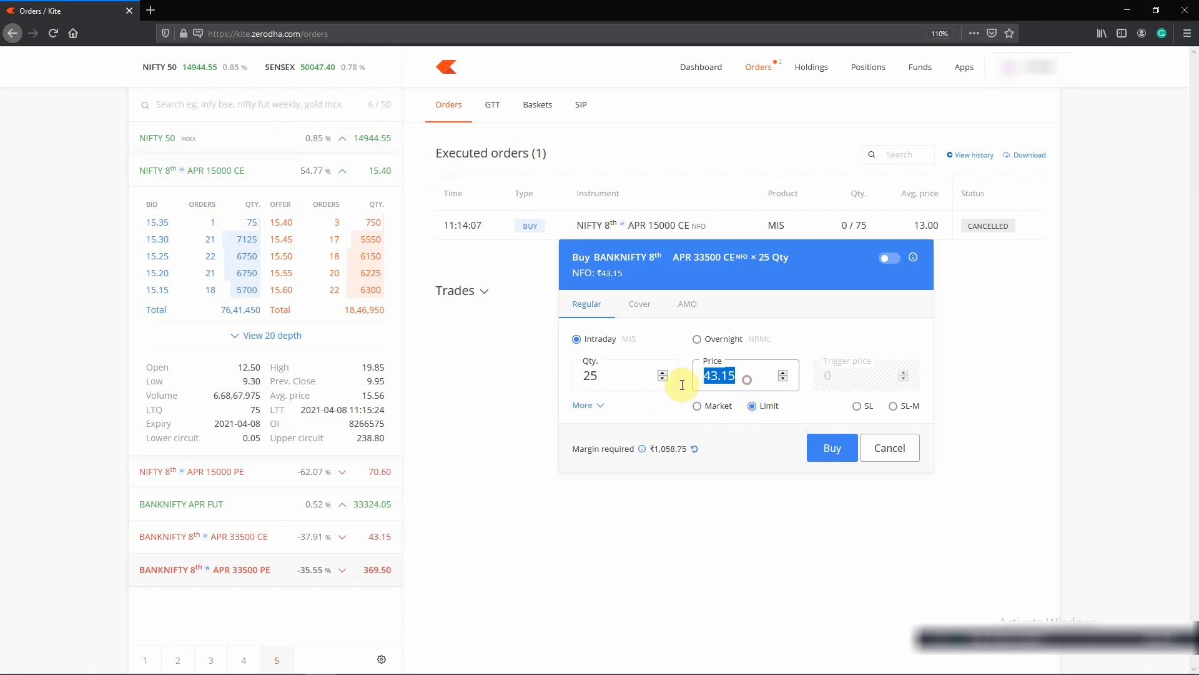
pyautogui.write('30')
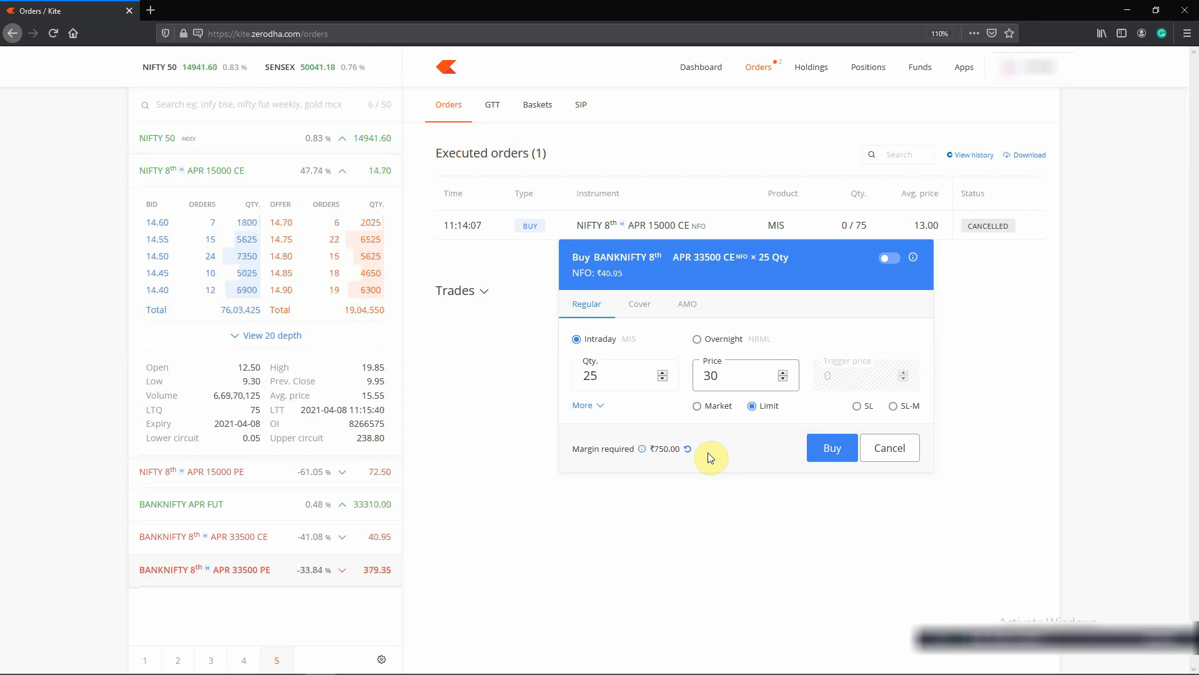
pyautogui.click(887, 441)
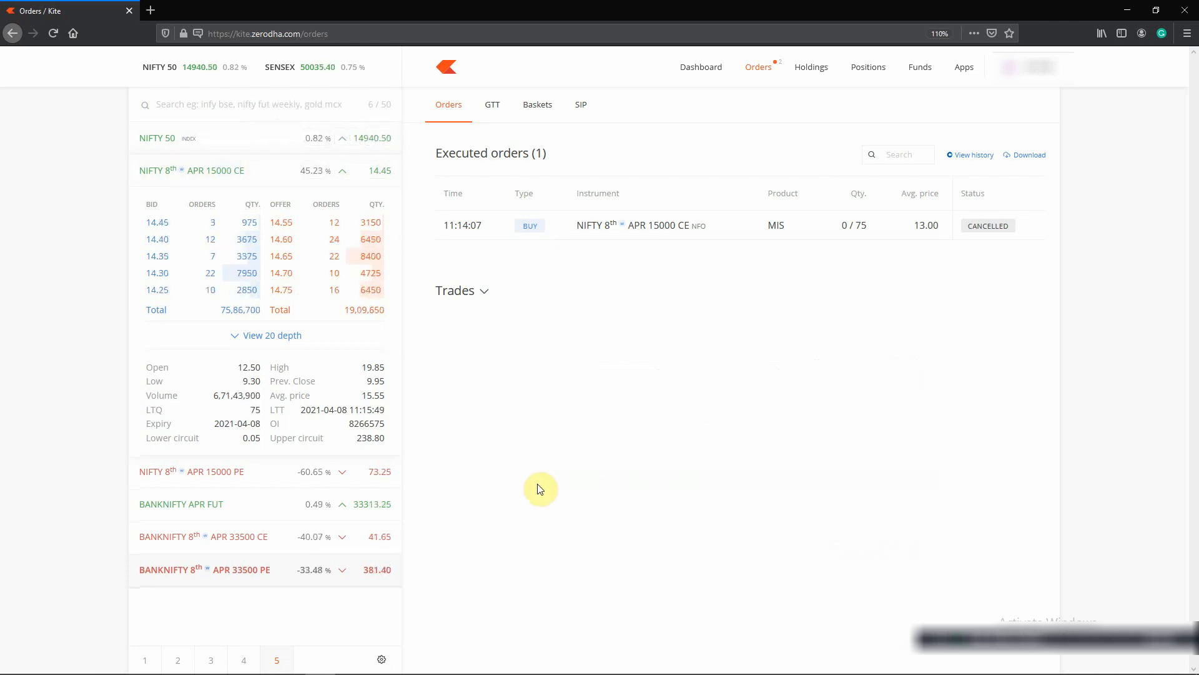
# - Open the NIFTY 50 chart and view it at a 5-minute interval
pyautogui.click(306, 135)
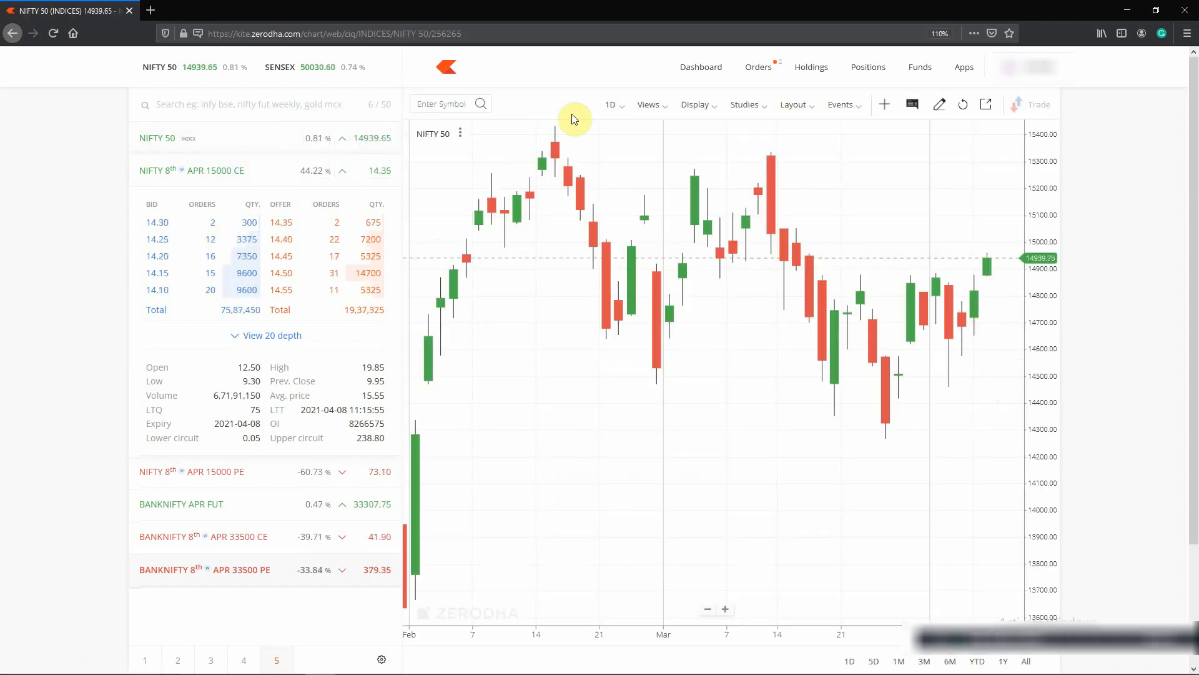
pyautogui.click(610, 105)
pyautogui.click(635, 212)
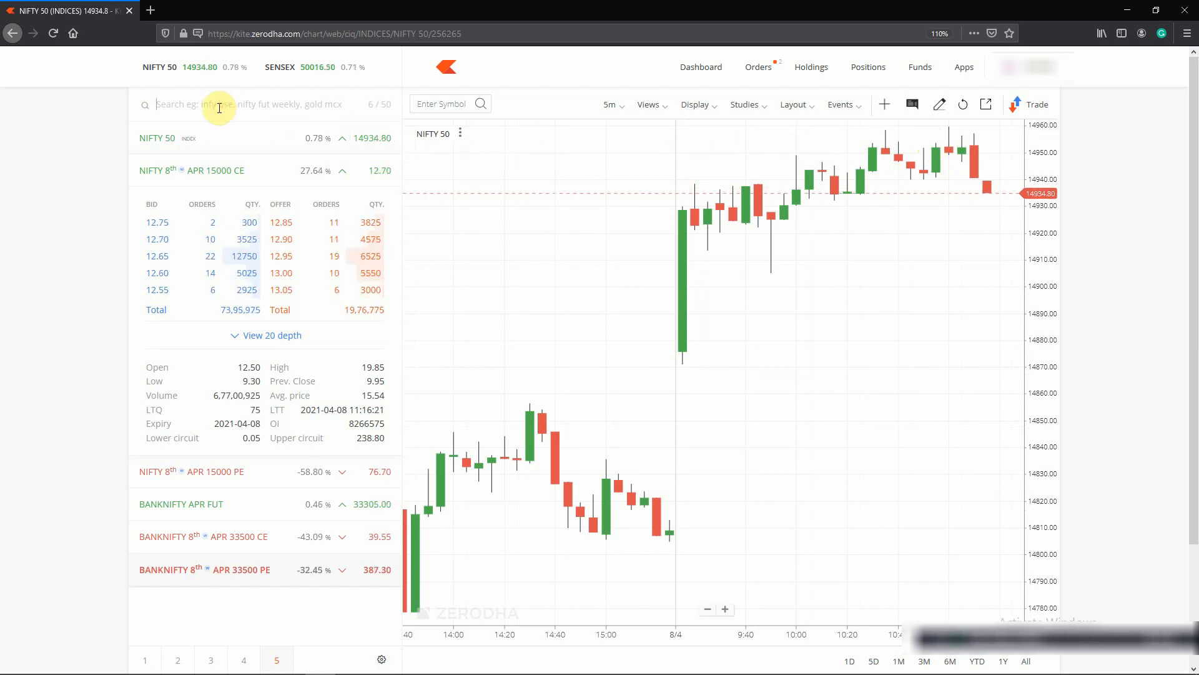
# - Search for the nifty 14950 contracts and add NIFTY 8th APR 14950 CE to the watchlist
pyautogui.write('nifty')
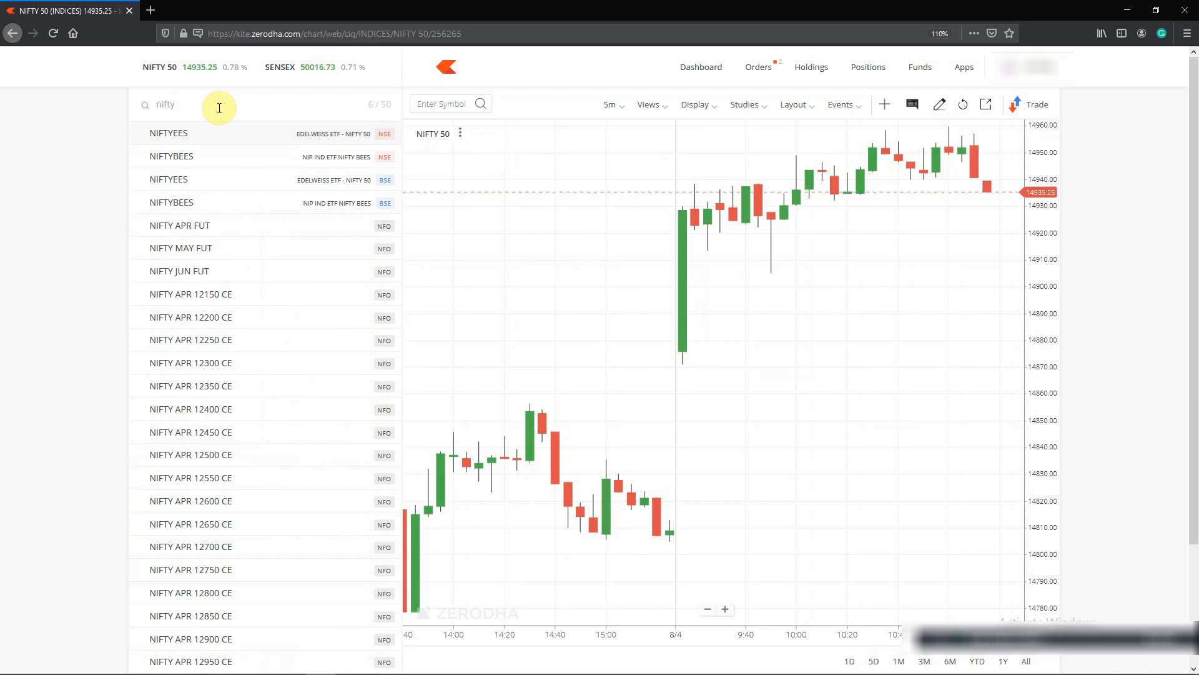
pyautogui.write(' 17495')
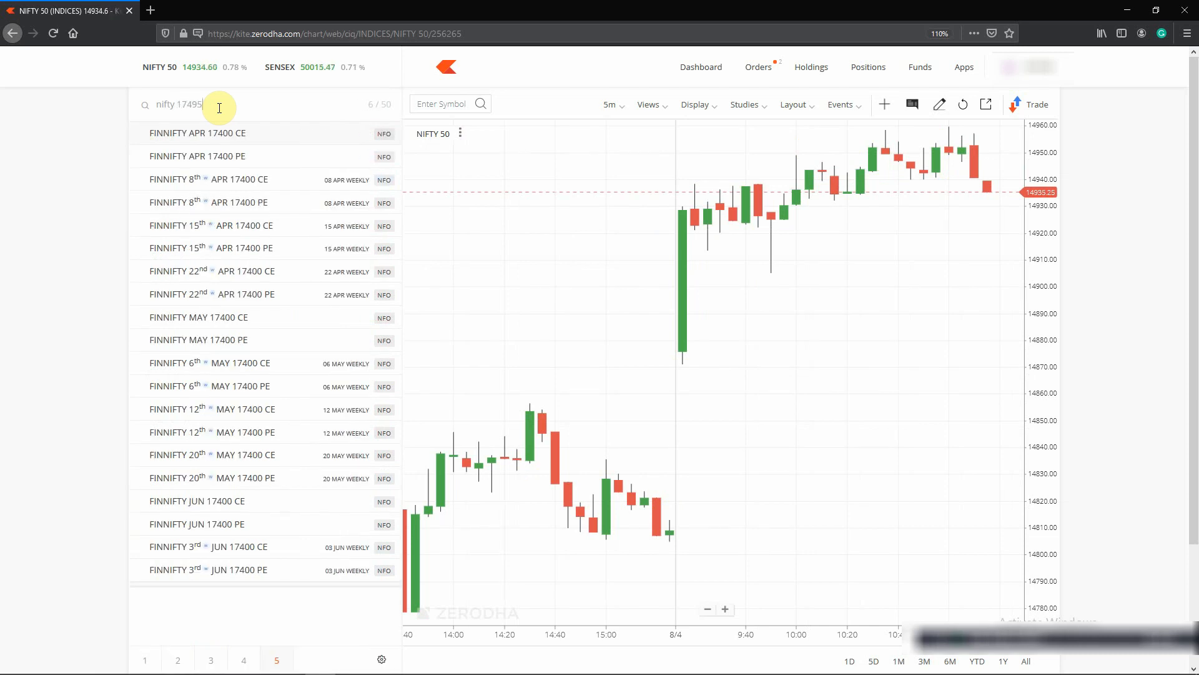
pyautogui.write('9')
pyautogui.press('BackSpace')
pyautogui.press('BackSpace')
pyautogui.press('BackSpace')
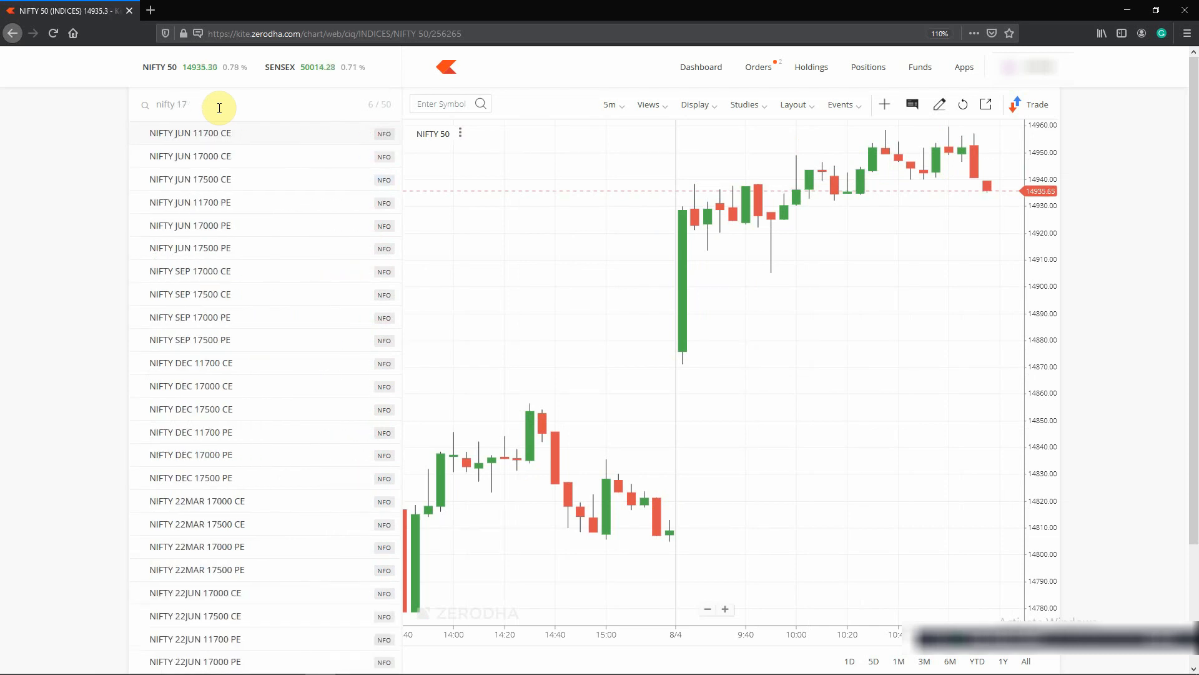
pyautogui.write('4950')
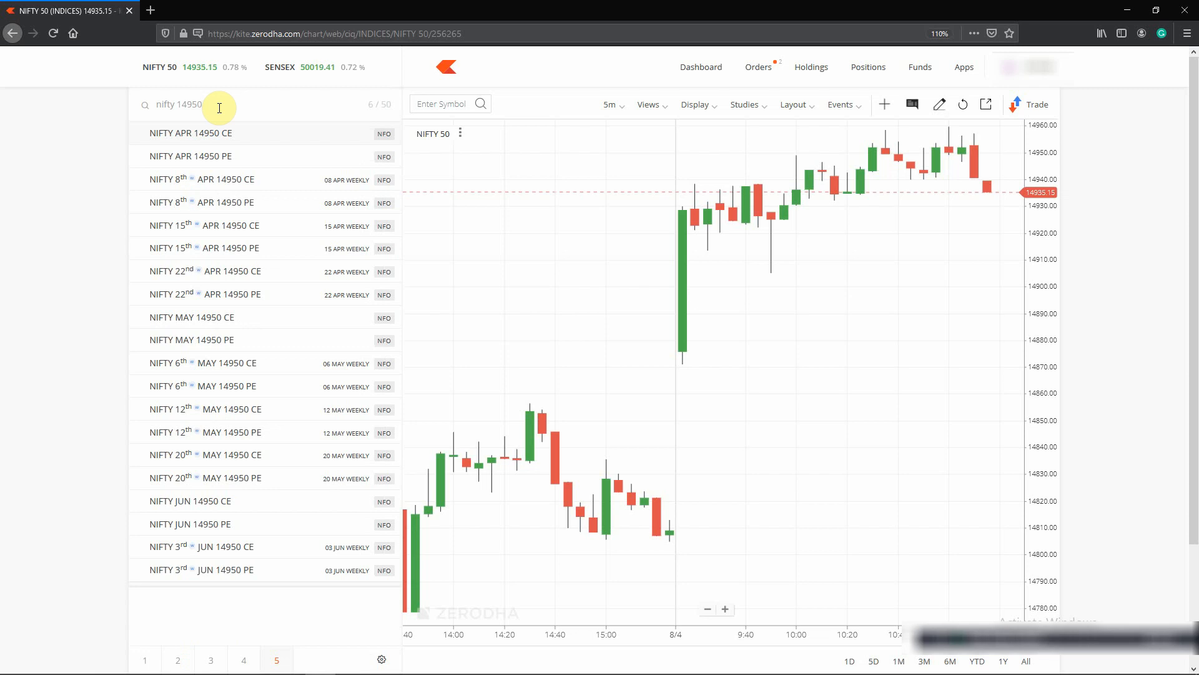
pyautogui.moveTo(333, 186)
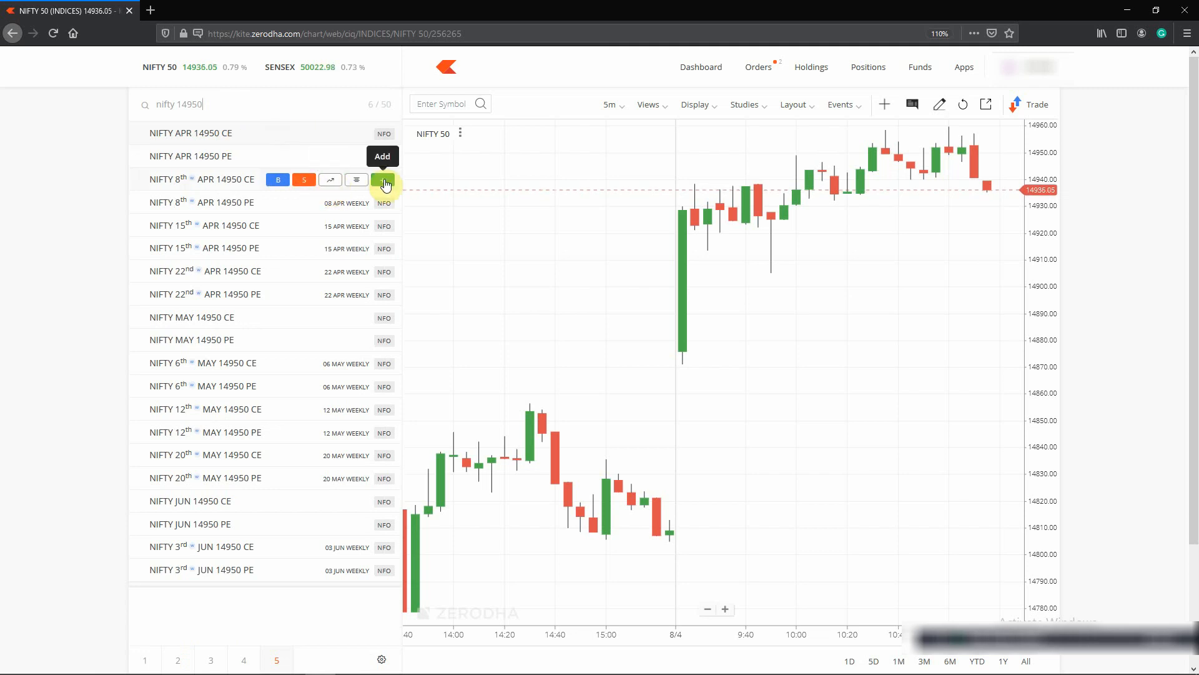
pyautogui.click(385, 183)
pyautogui.click(21, 200)
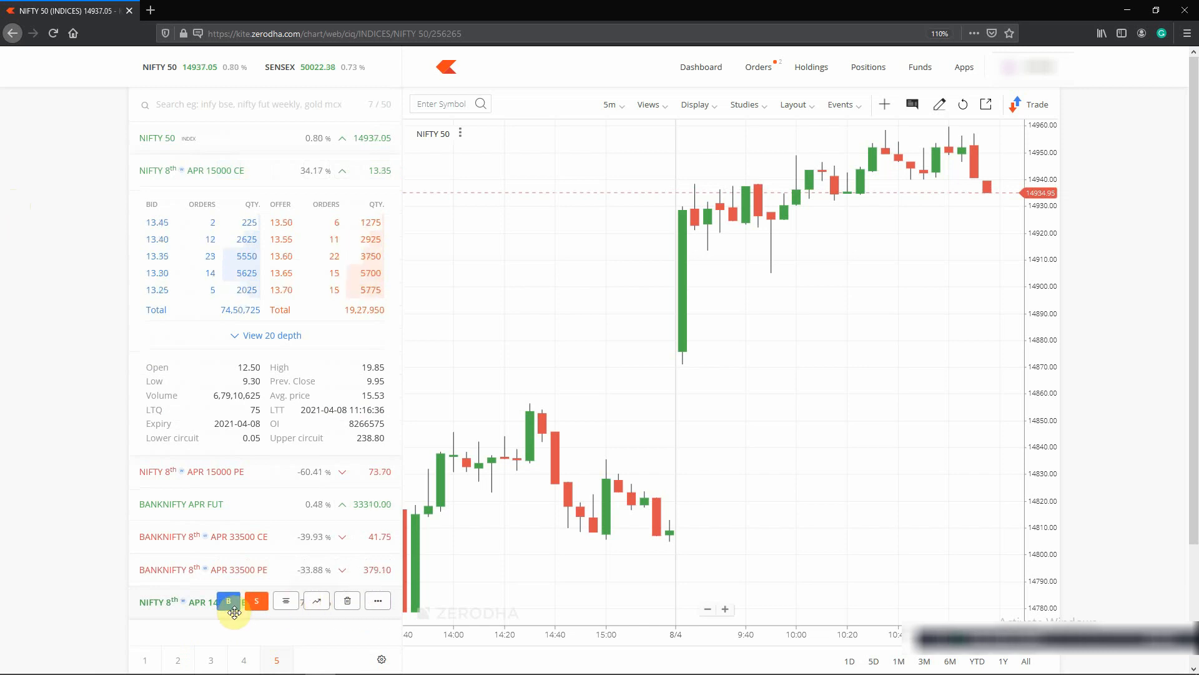
# - Place an intraday limit buy order for 75 quantity of NIFTY 8th APR 14950 CE at a price of 20
pyautogui.click(230, 604)
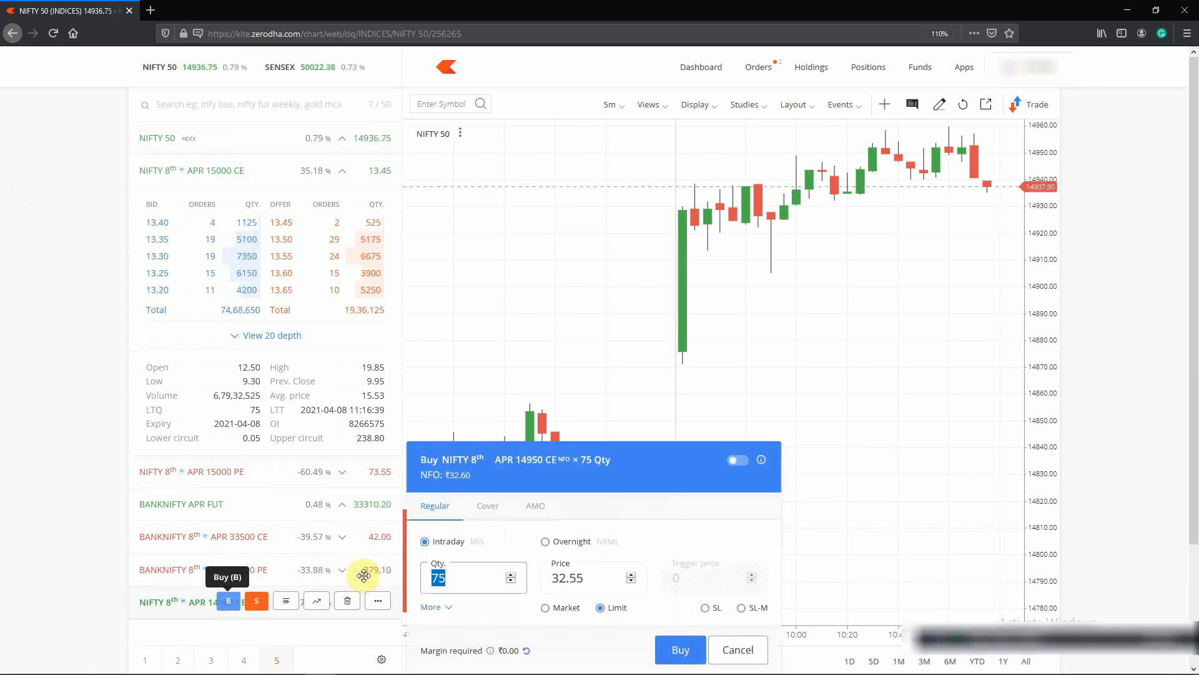
pyautogui.moveTo(616, 461); pyautogui.dragTo(711, 302)
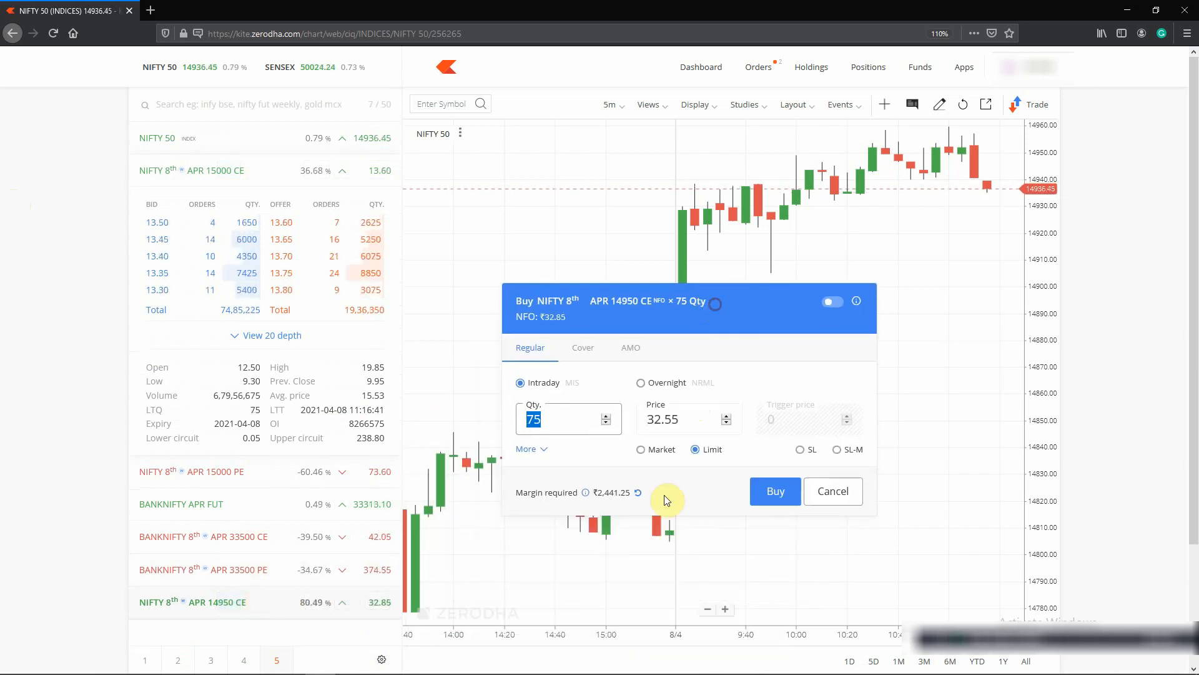
pyautogui.click(640, 449)
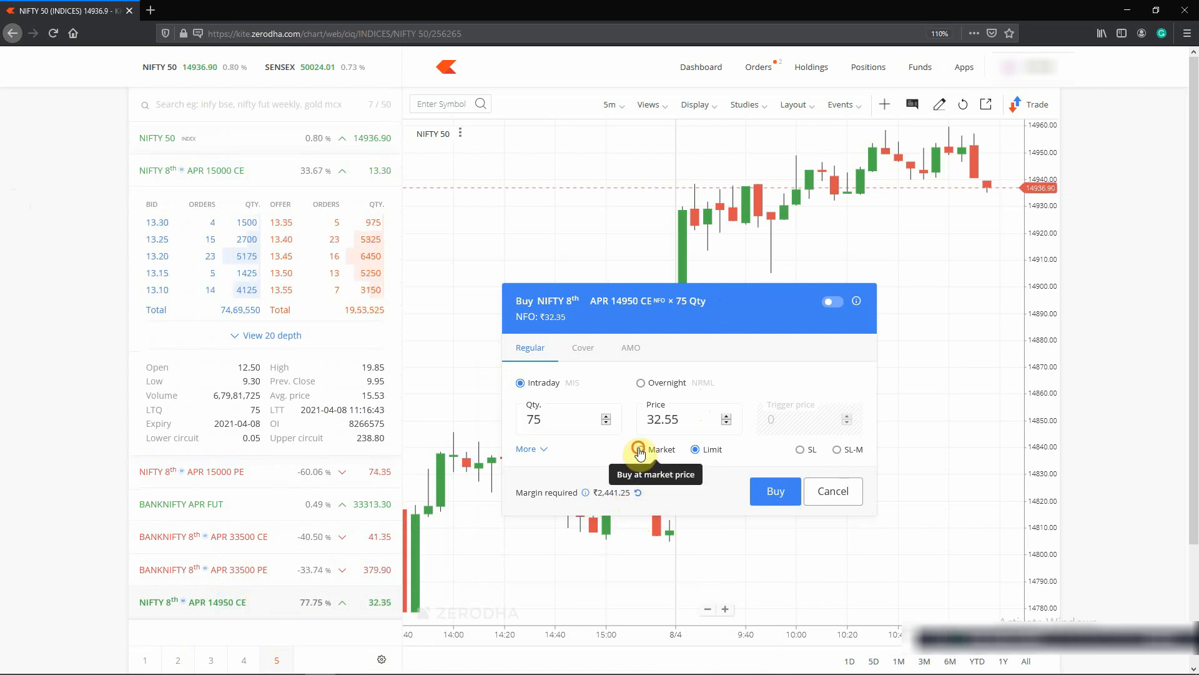
pyautogui.click(698, 451)
pyautogui.click(681, 419)
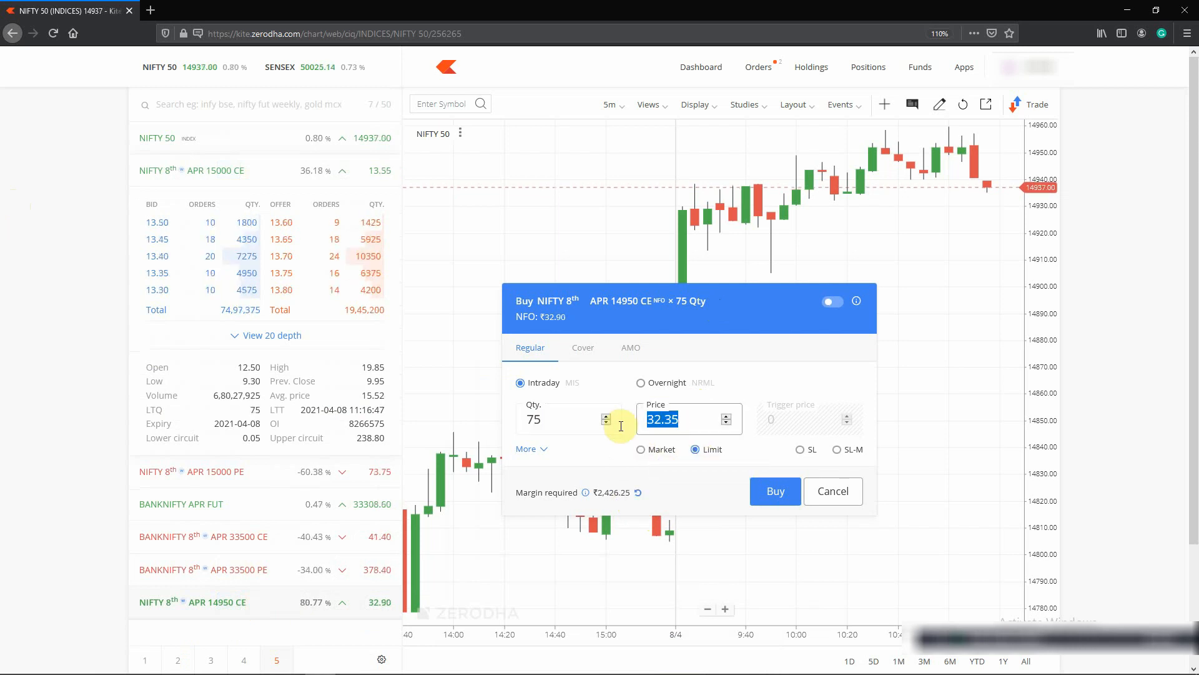
pyautogui.write('20')
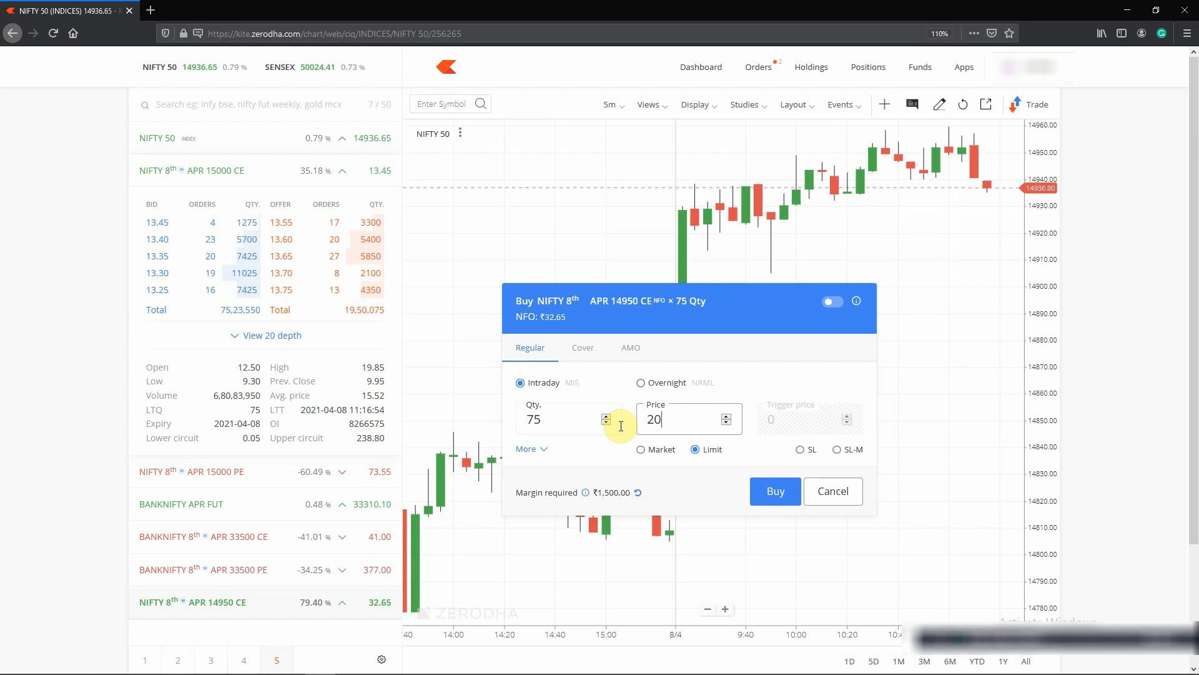
pyautogui.click(787, 497)
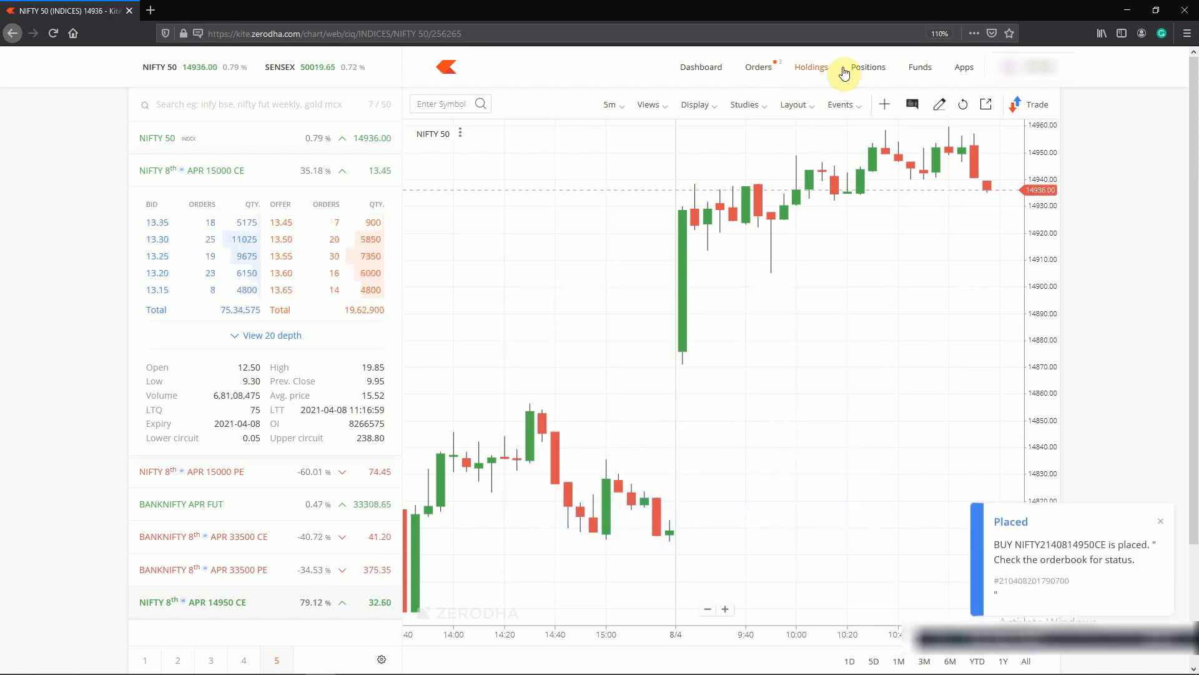
# - Check the new order's status in the order book and look at the positions page
pyautogui.click(752, 70)
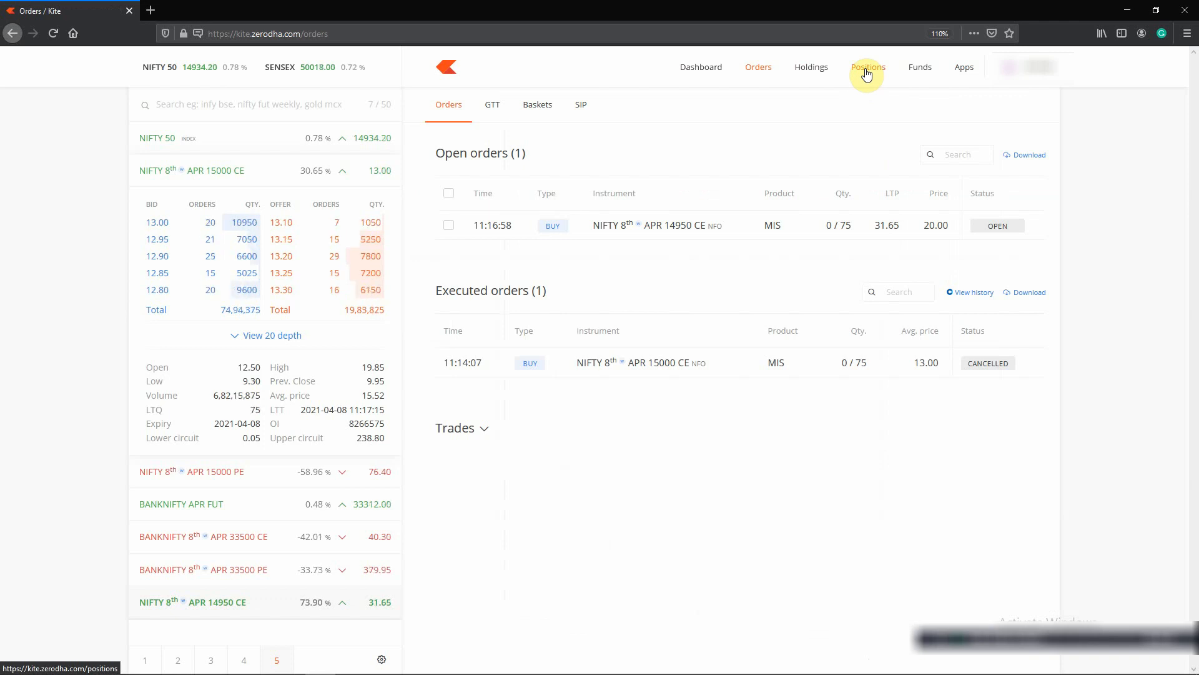
pyautogui.click(866, 71)
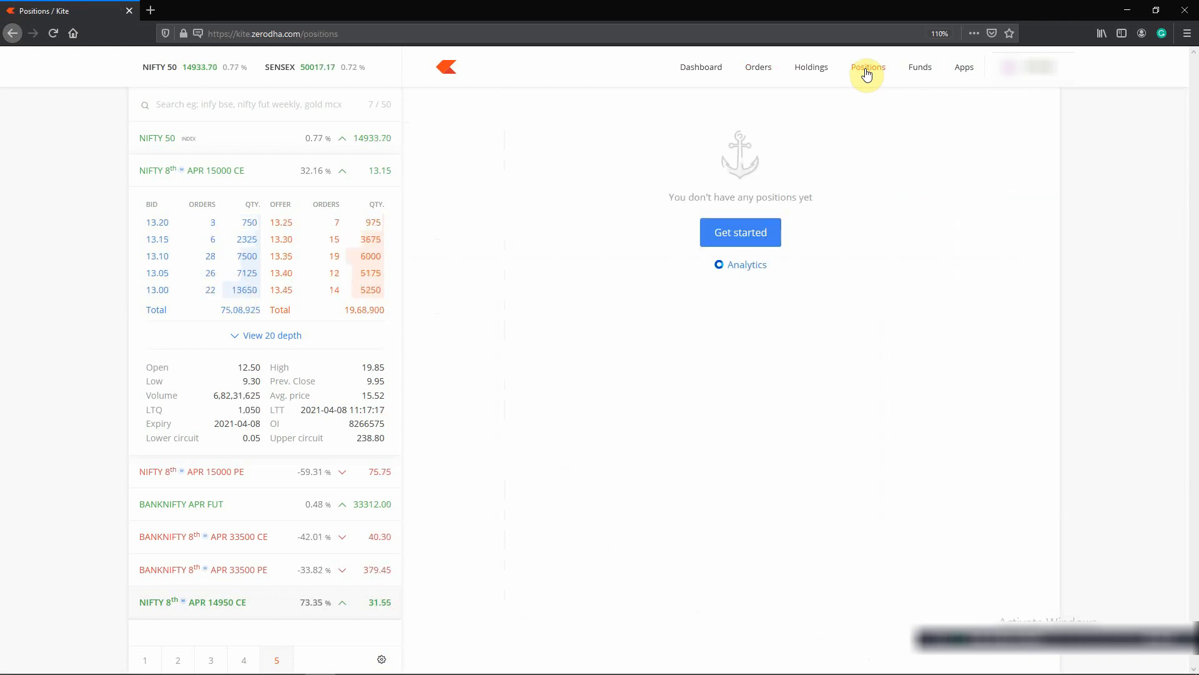
pyautogui.click(719, 68)
# - Return to the order book and cancel the open NIFTY 8th APR 14950 CE buy order
pyautogui.click(757, 66)
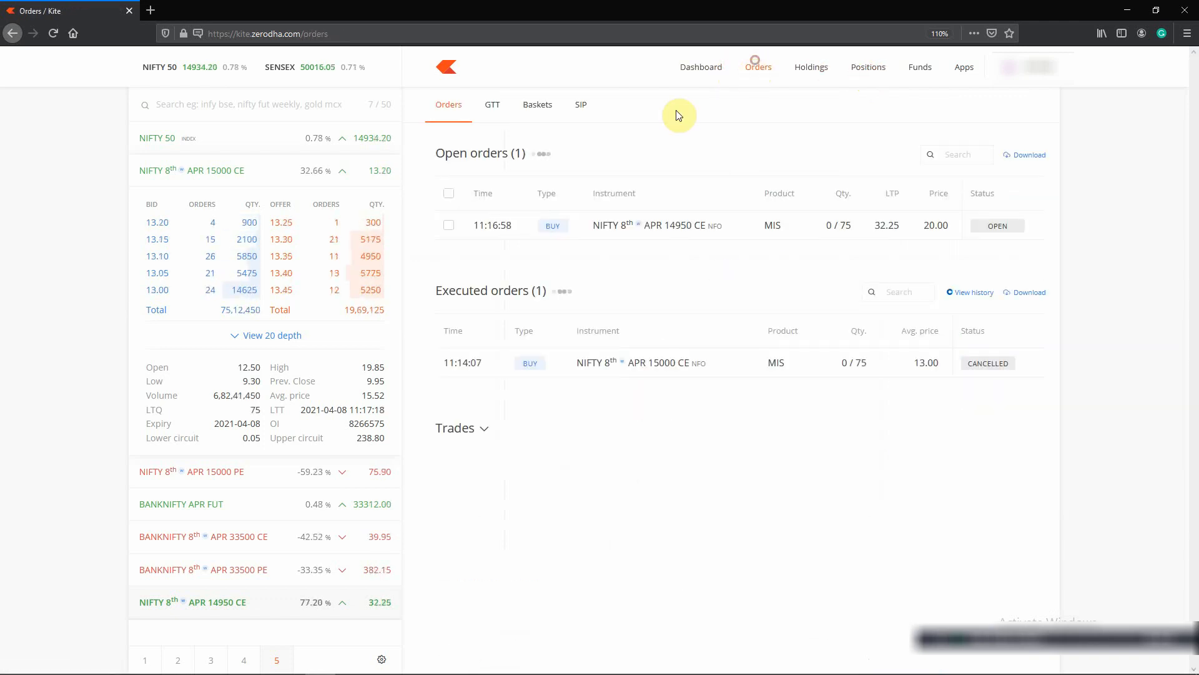
pyautogui.click(448, 227)
pyautogui.click(461, 257)
pyautogui.click(770, 258)
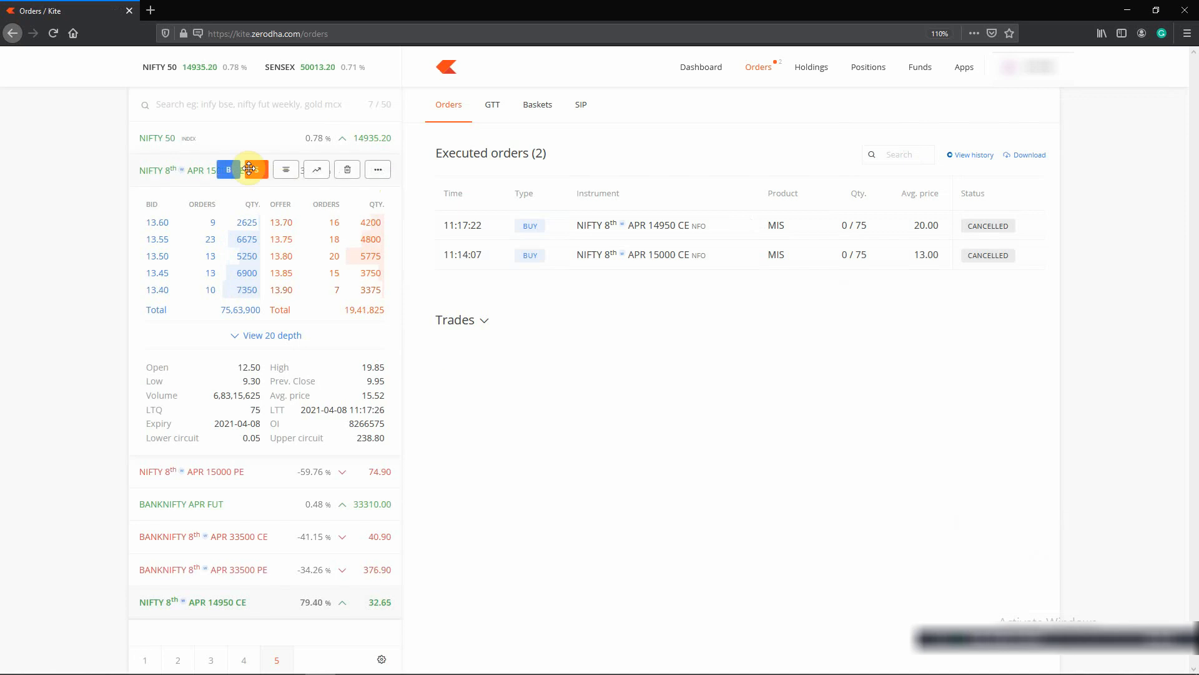
# - Place an intraday market buy order for 75 quantity of NIFTY 8th APR 15000 CE
pyautogui.click(225, 180)
pyautogui.moveTo(779, 396); pyautogui.dragTo(779, 303)
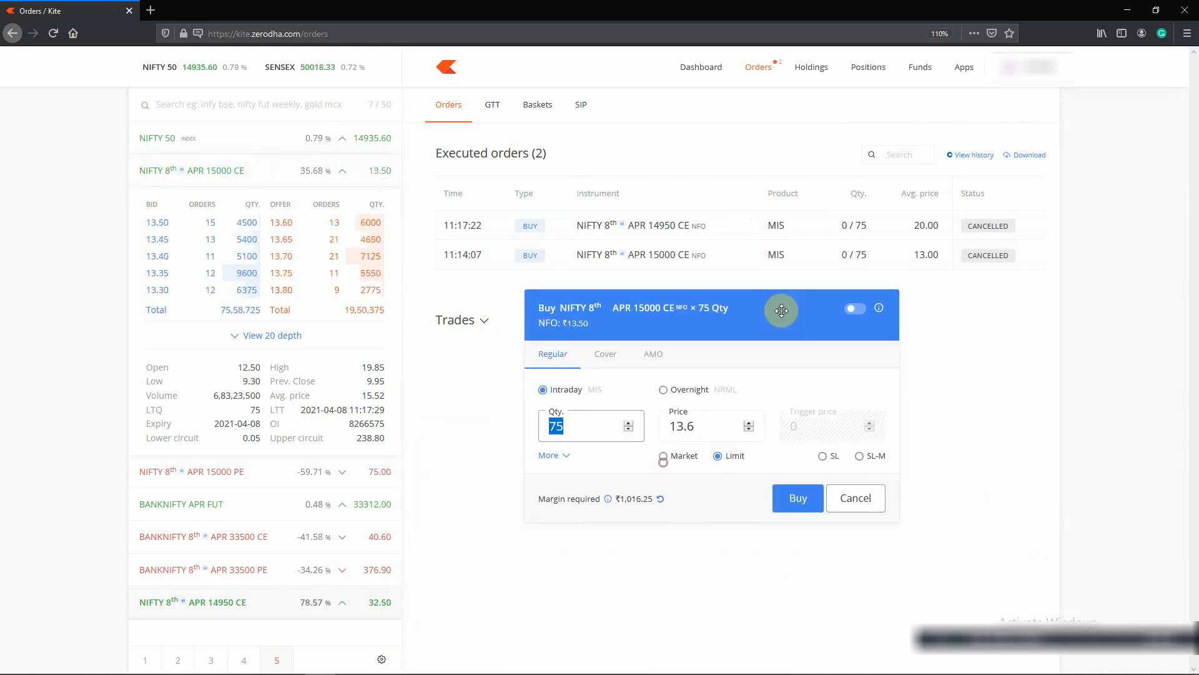
pyautogui.click(677, 458)
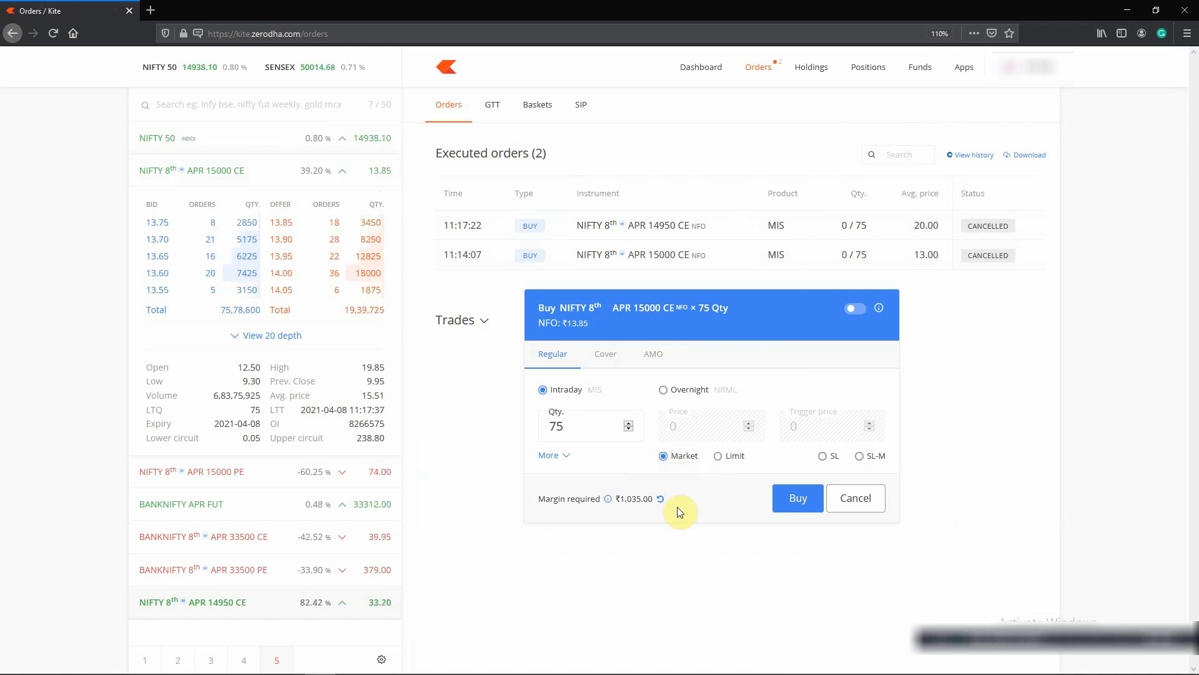
pyautogui.click(778, 501)
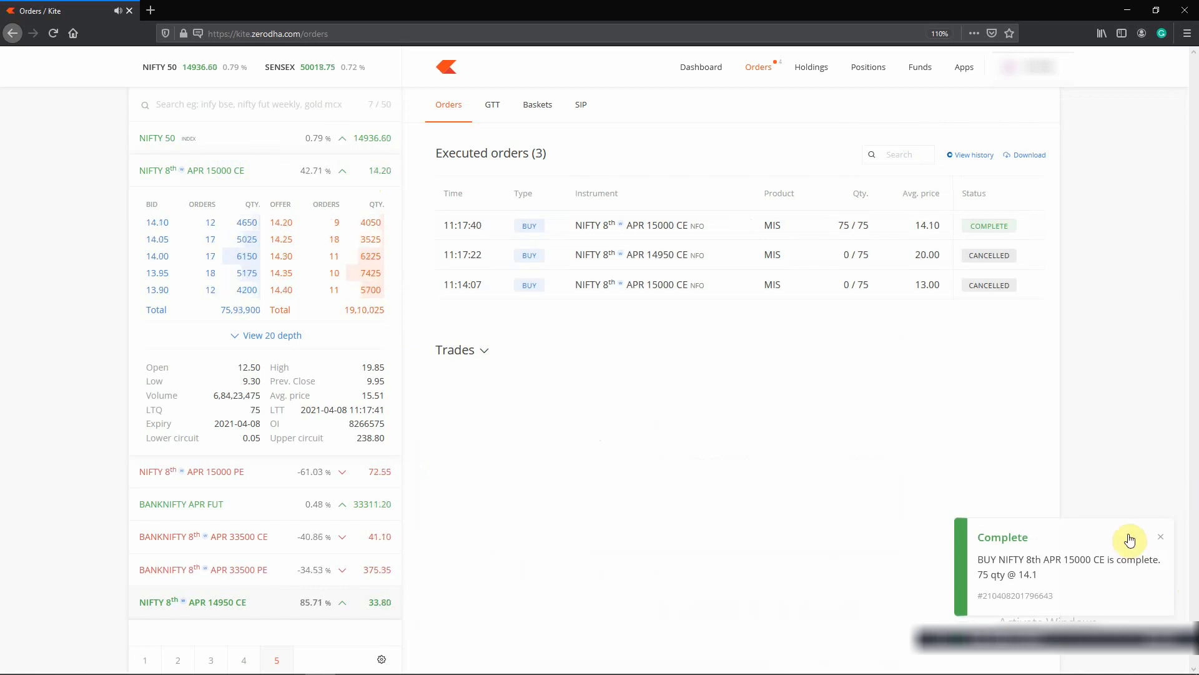
# - Open the exit order form for the NIFTY 8th APR 15000 CE position from the positions page
pyautogui.click(859, 75)
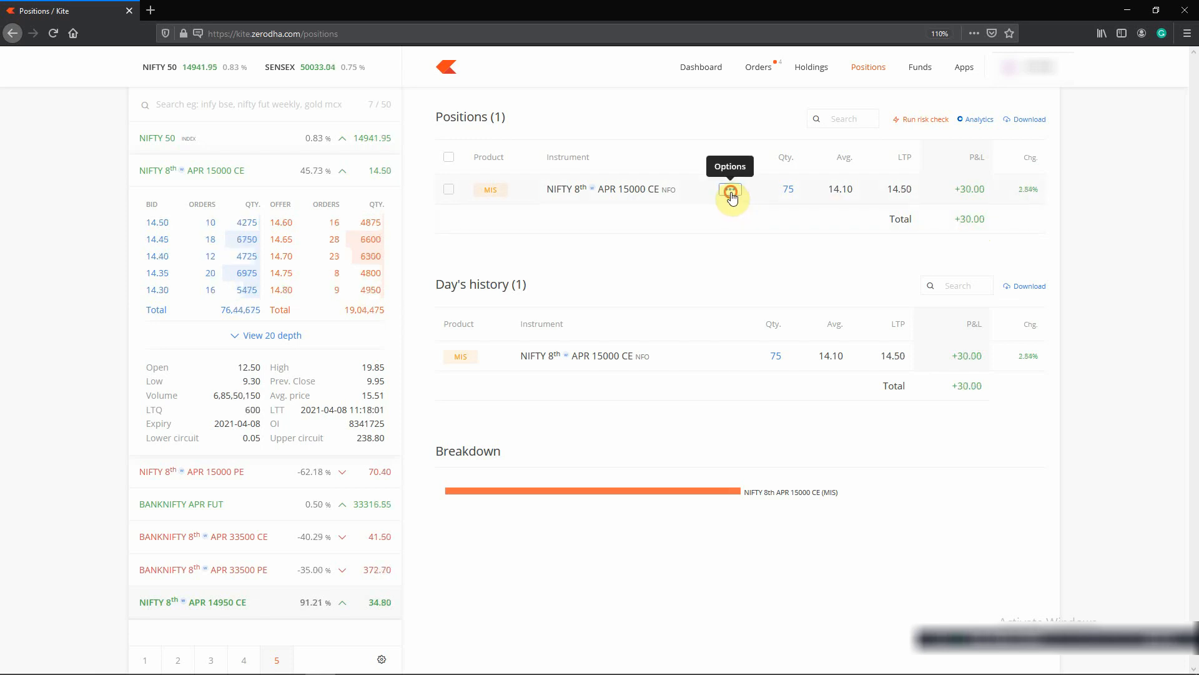
pyautogui.click(730, 191)
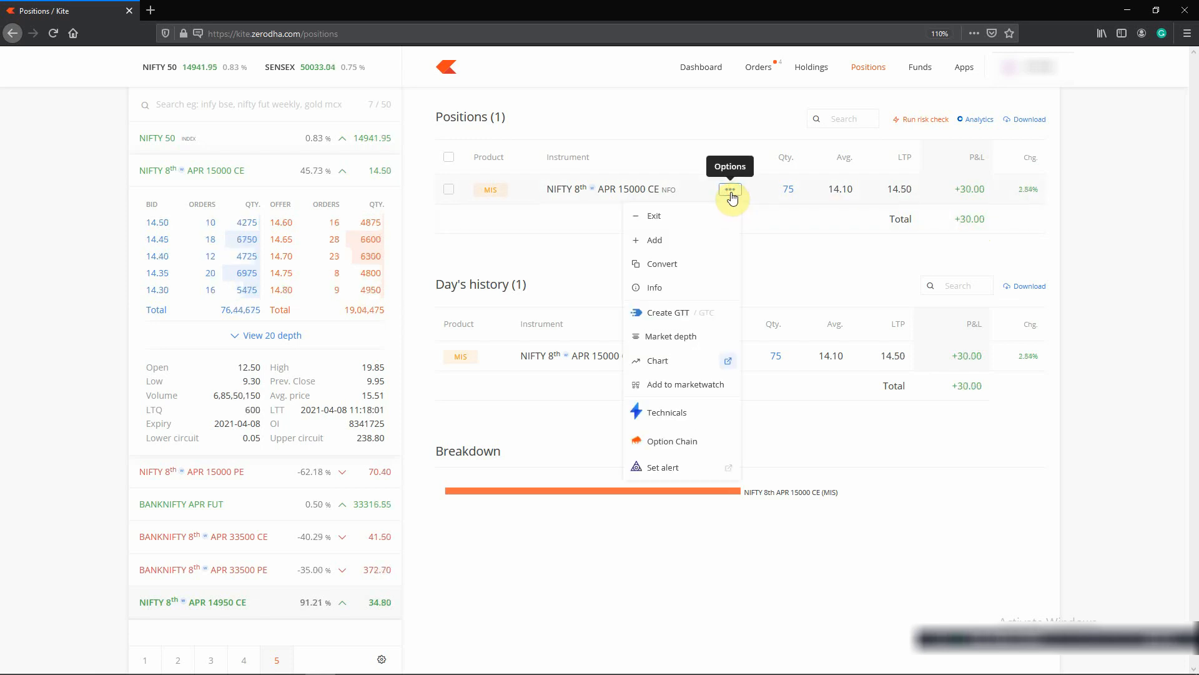
pyautogui.click(695, 216)
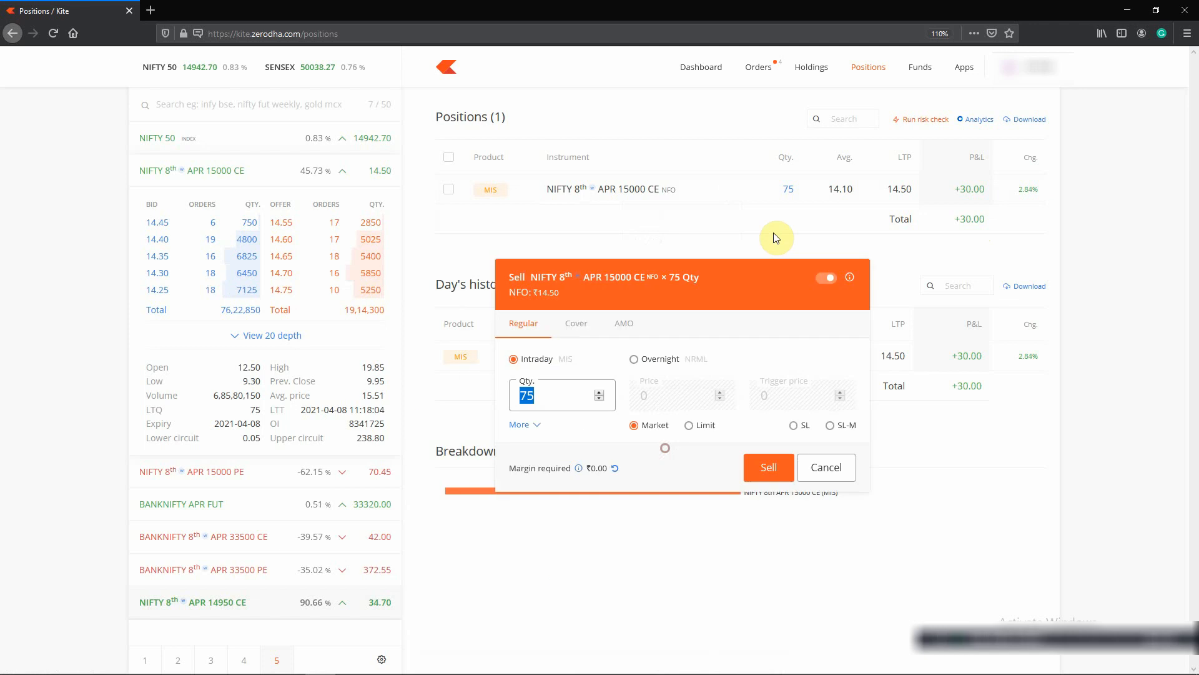
pyautogui.moveTo(753, 264); pyautogui.dragTo(775, 226)
# - Place an intraday SL sell order for 75 quantity of NIFTY 8th APR 15000 CE with price 9 and trigger price 9
pyautogui.click(815, 387)
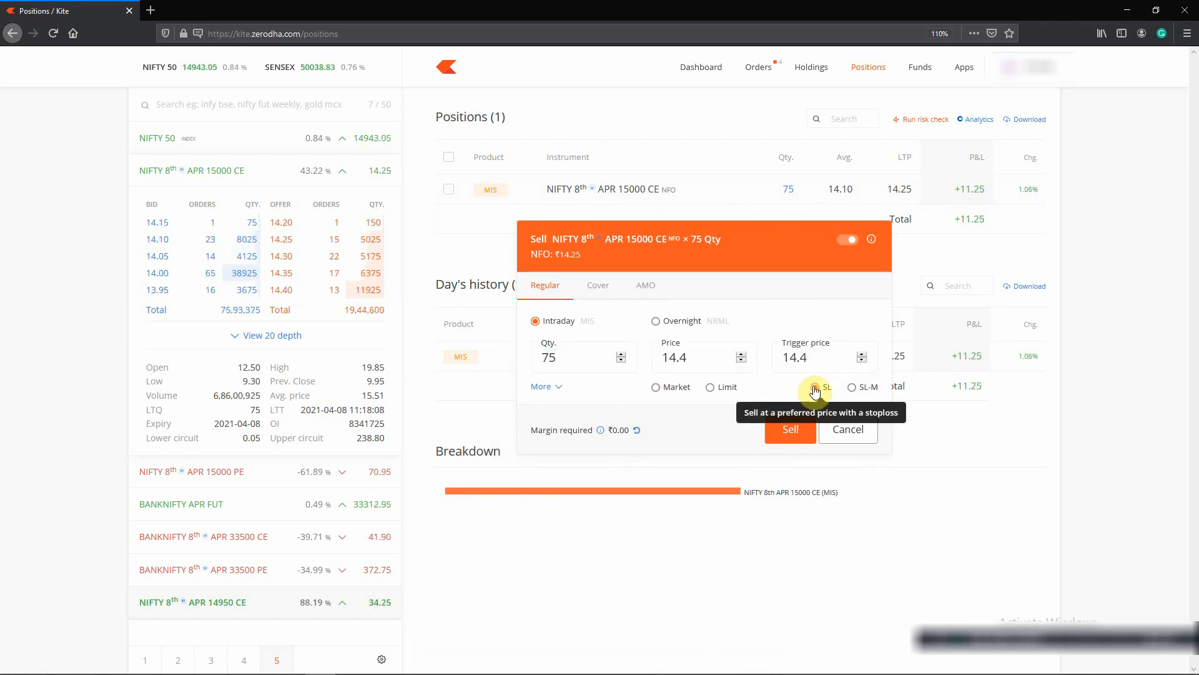
pyautogui.click(851, 388)
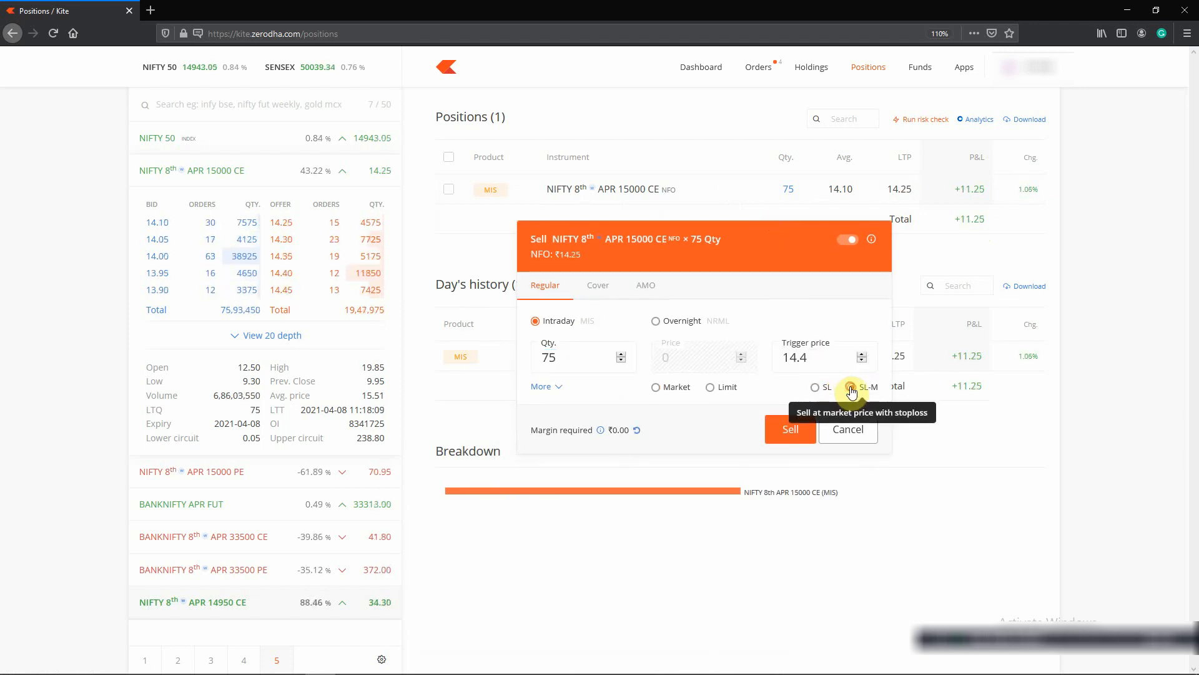
pyautogui.click(815, 388)
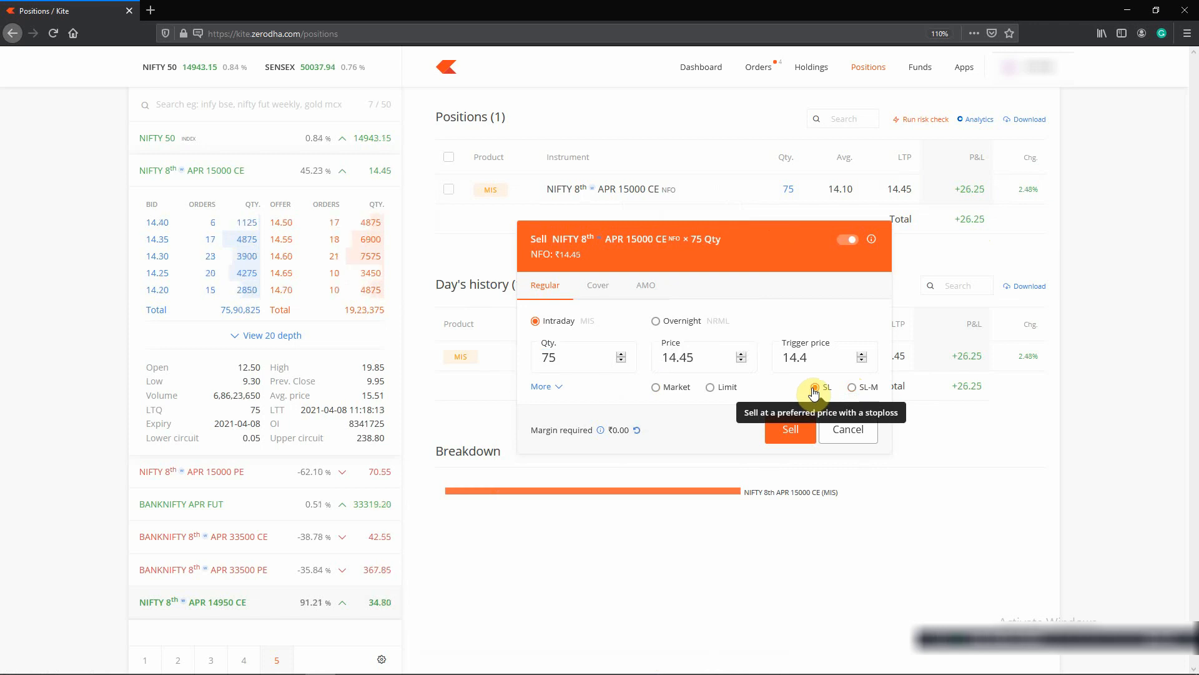
pyautogui.moveTo(706, 346); pyautogui.dragTo(642, 356)
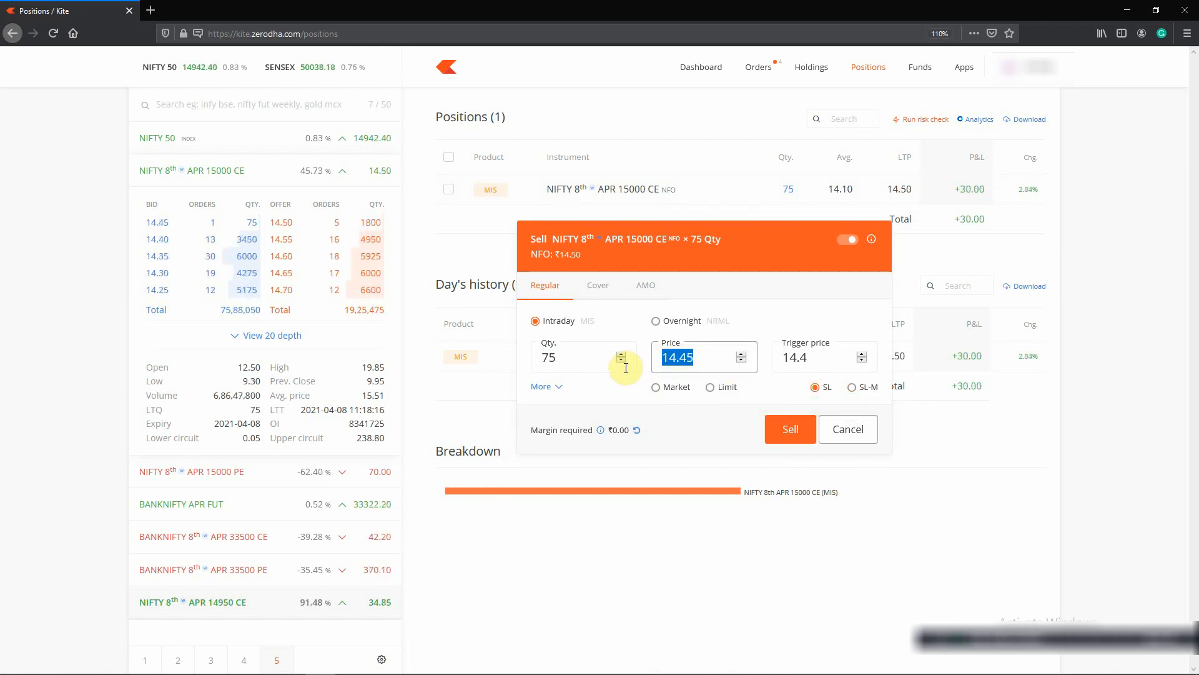
pyautogui.write('9')
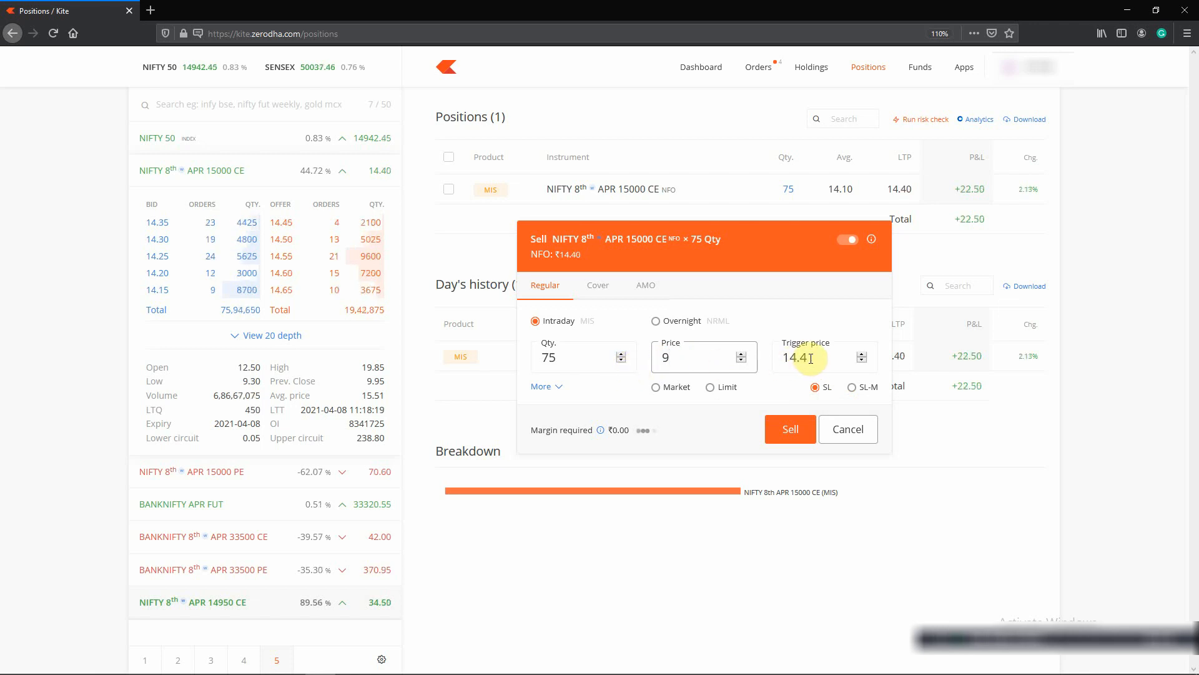
pyautogui.moveTo(810, 358); pyautogui.dragTo(776, 366)
pyautogui.write('9')
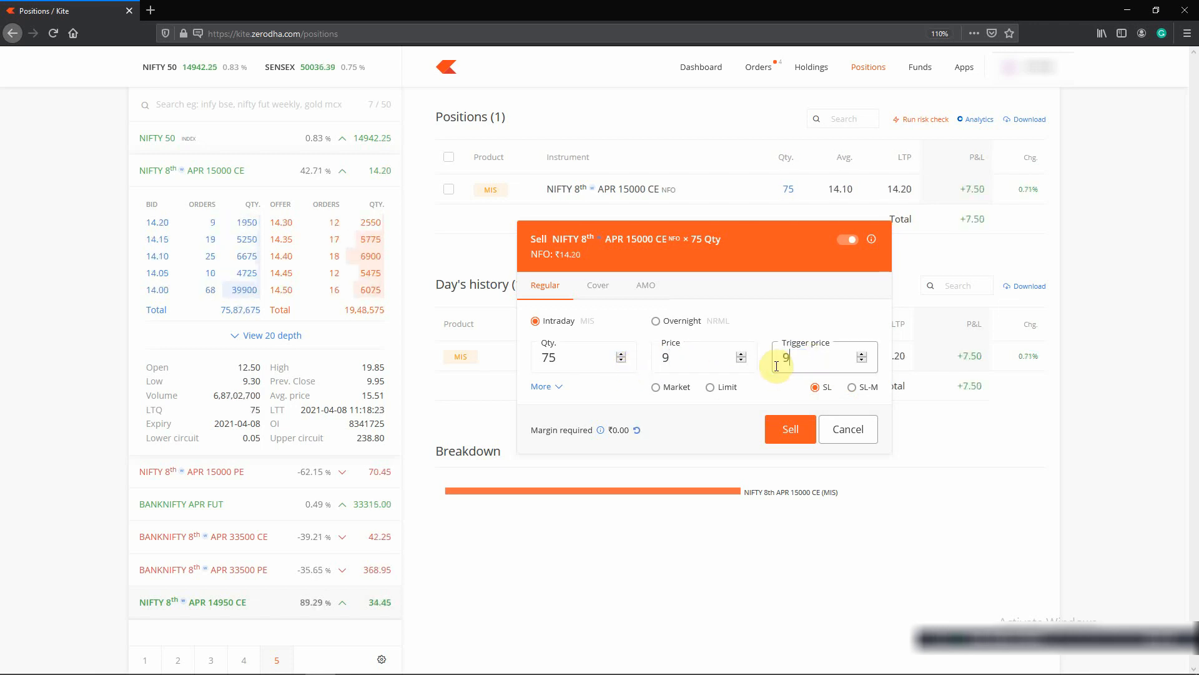
pyautogui.click(787, 431)
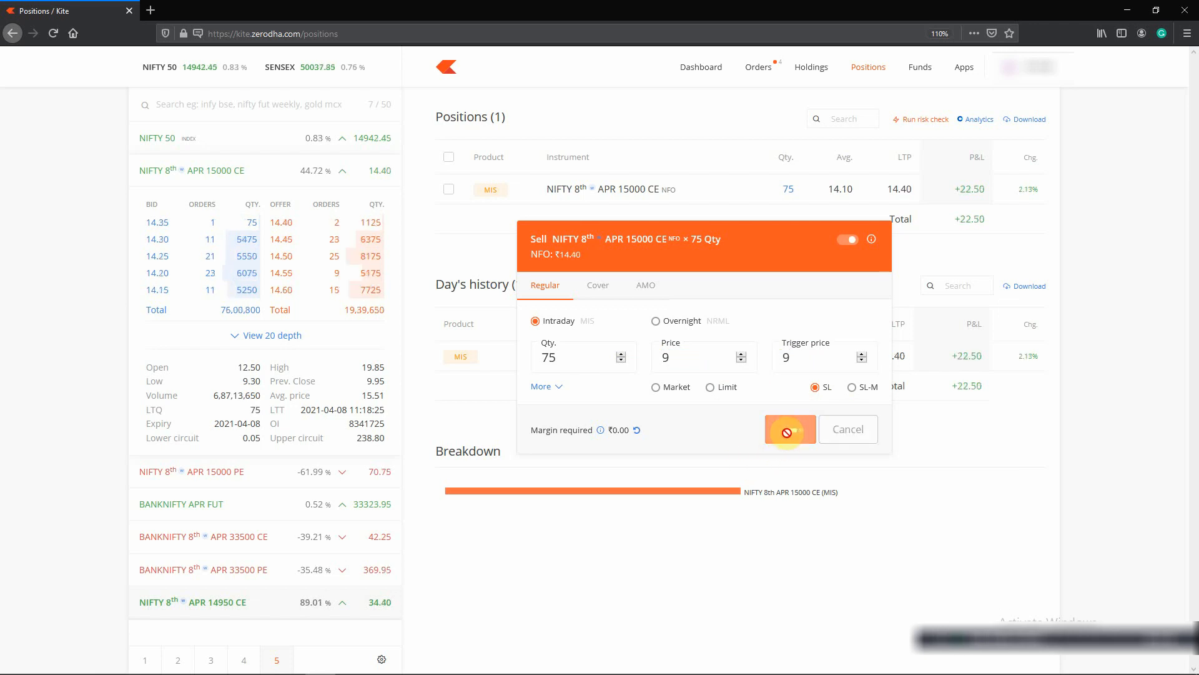
# - Check the order book and cancel the pending NIFTY 8th APR 15000 CE stoploss sell order
pyautogui.click(756, 68)
pyautogui.click(863, 64)
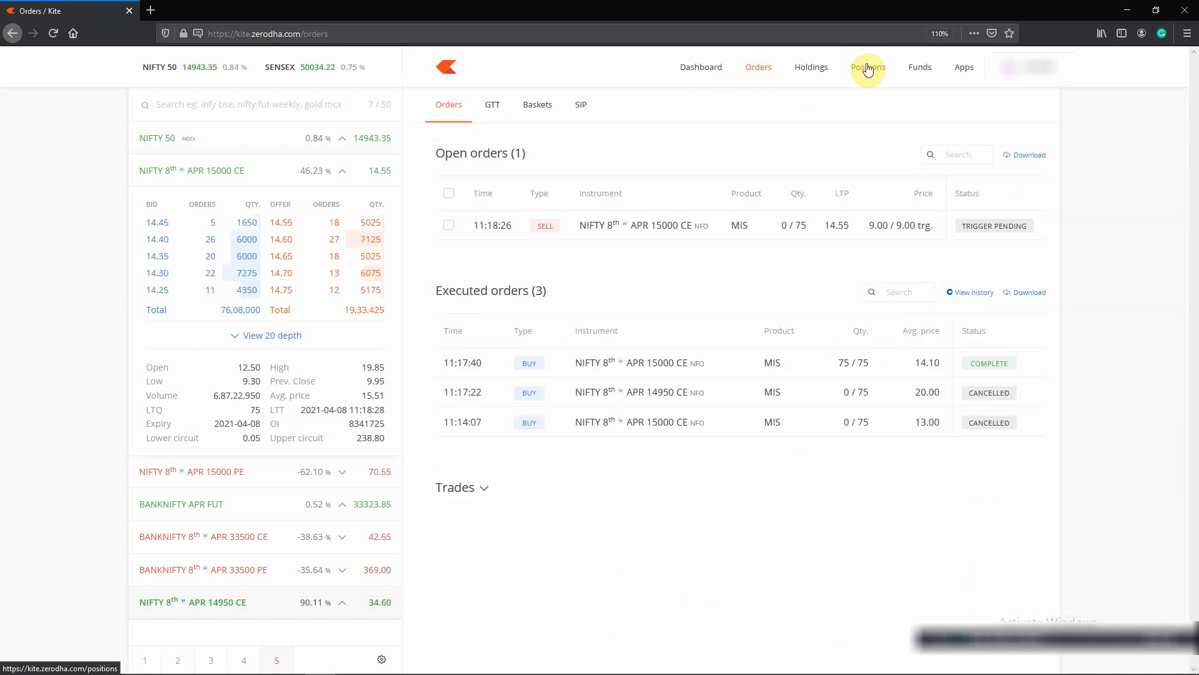
pyautogui.click(774, 75)
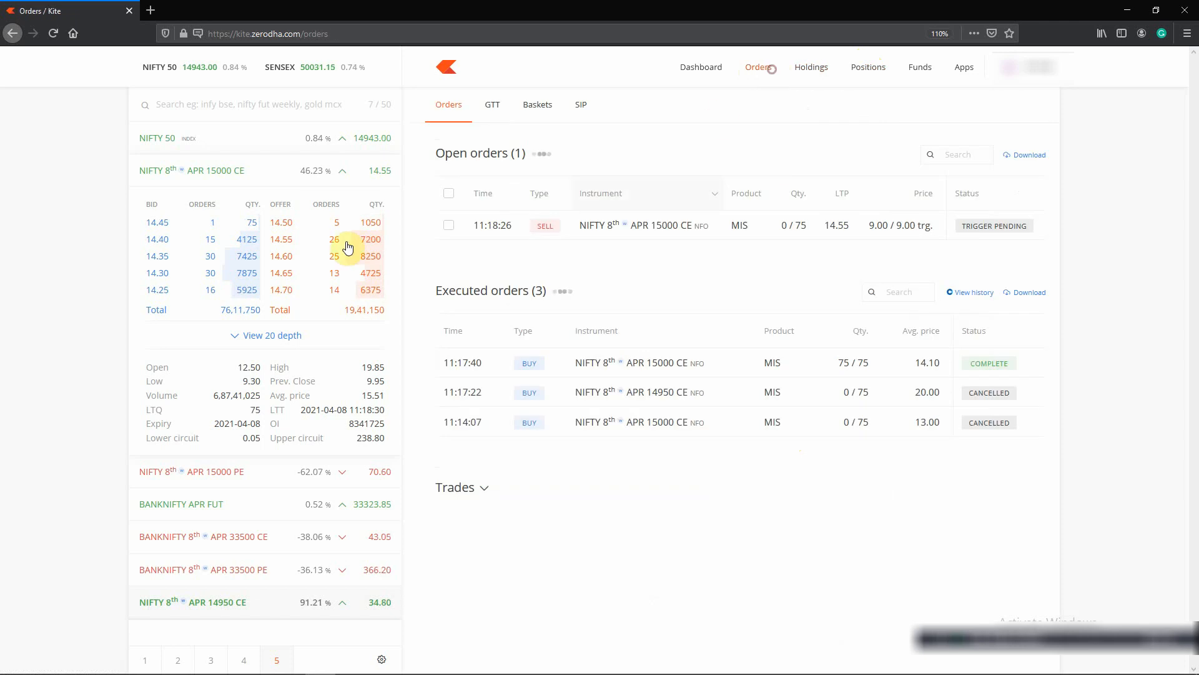
pyautogui.click(449, 224)
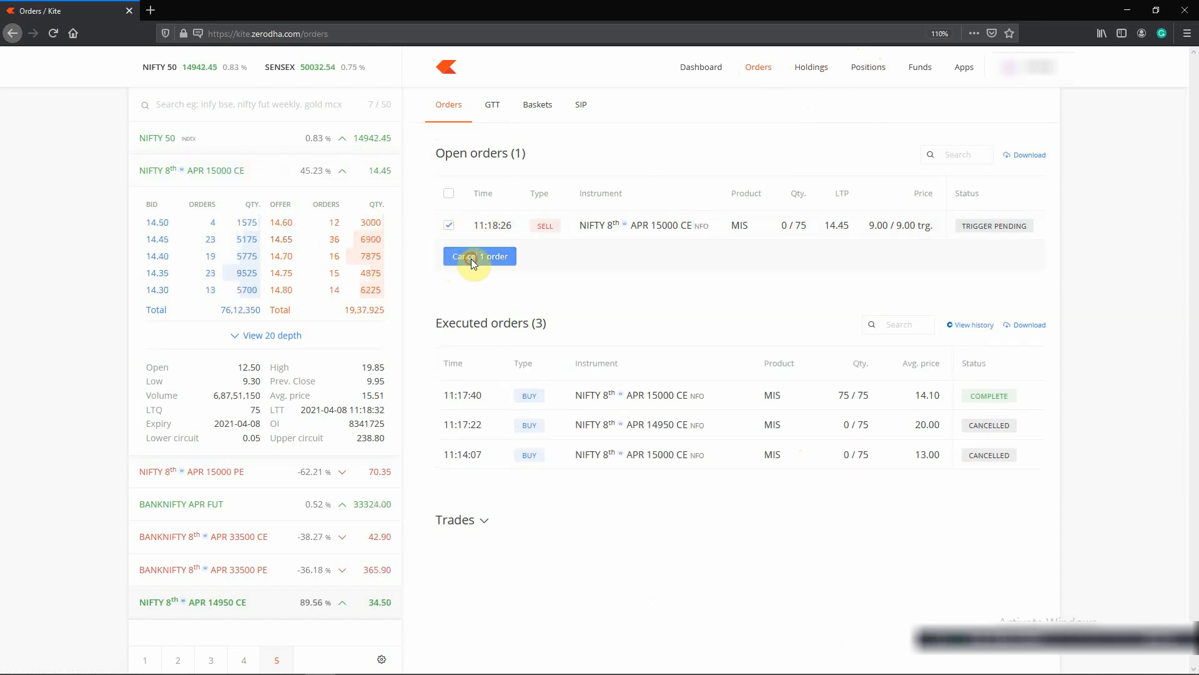
pyautogui.click(471, 258)
pyautogui.click(743, 253)
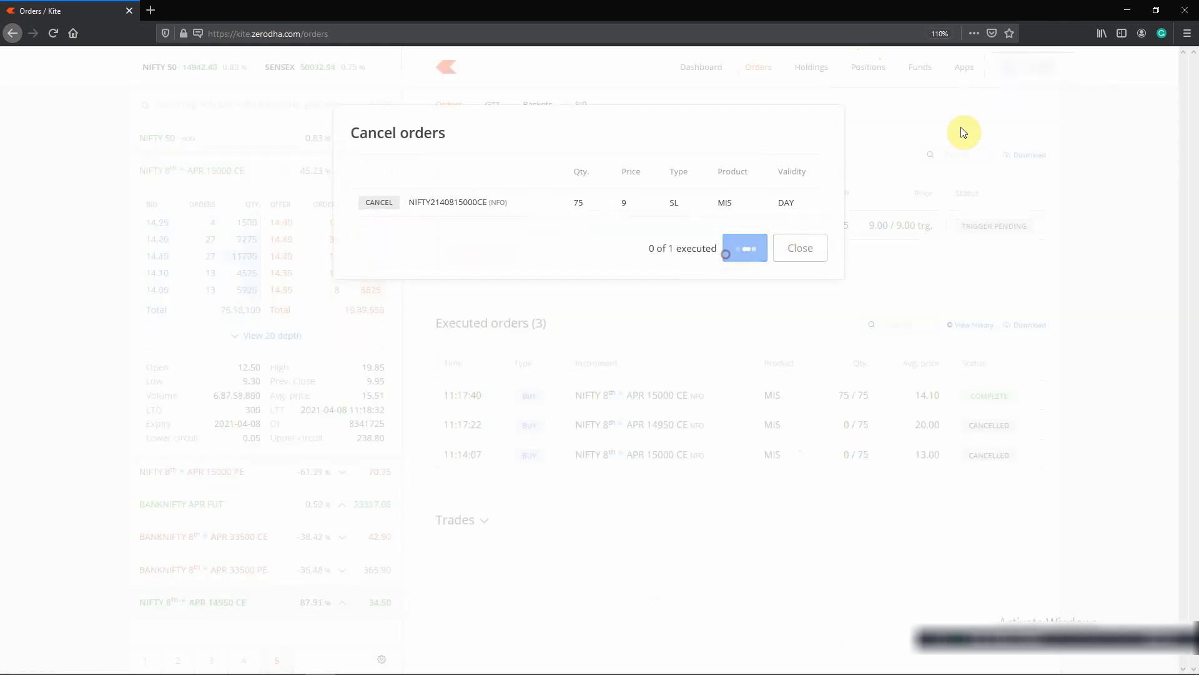
# - Fill in an intraday SL-M exit order for the NIFTY 8th APR 15000 CE position with trigger price 9, and discard it
pyautogui.click(870, 73)
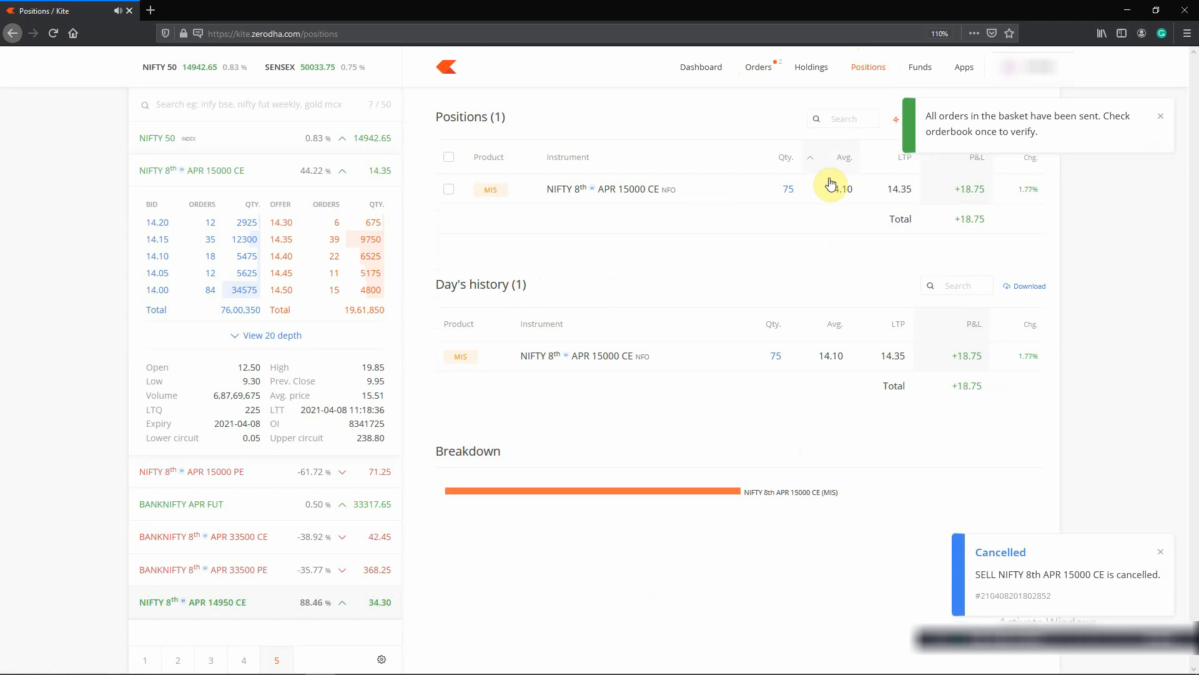
pyautogui.click(729, 189)
pyautogui.click(720, 216)
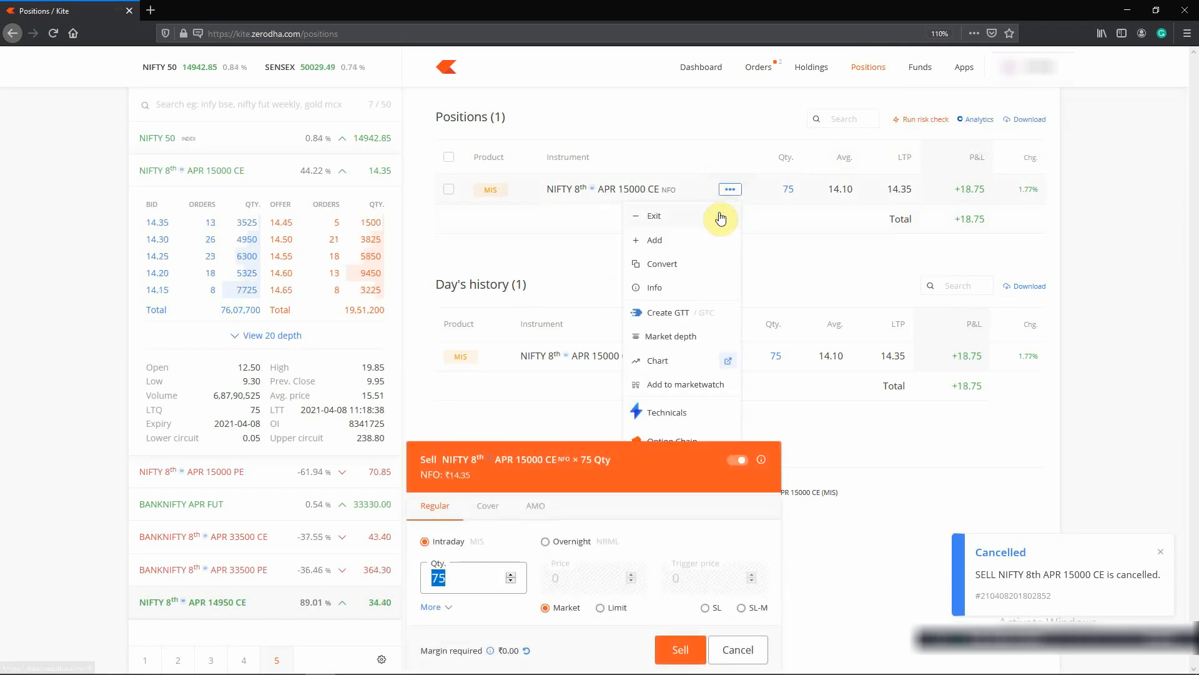
pyautogui.moveTo(650, 474); pyautogui.dragTo(776, 284)
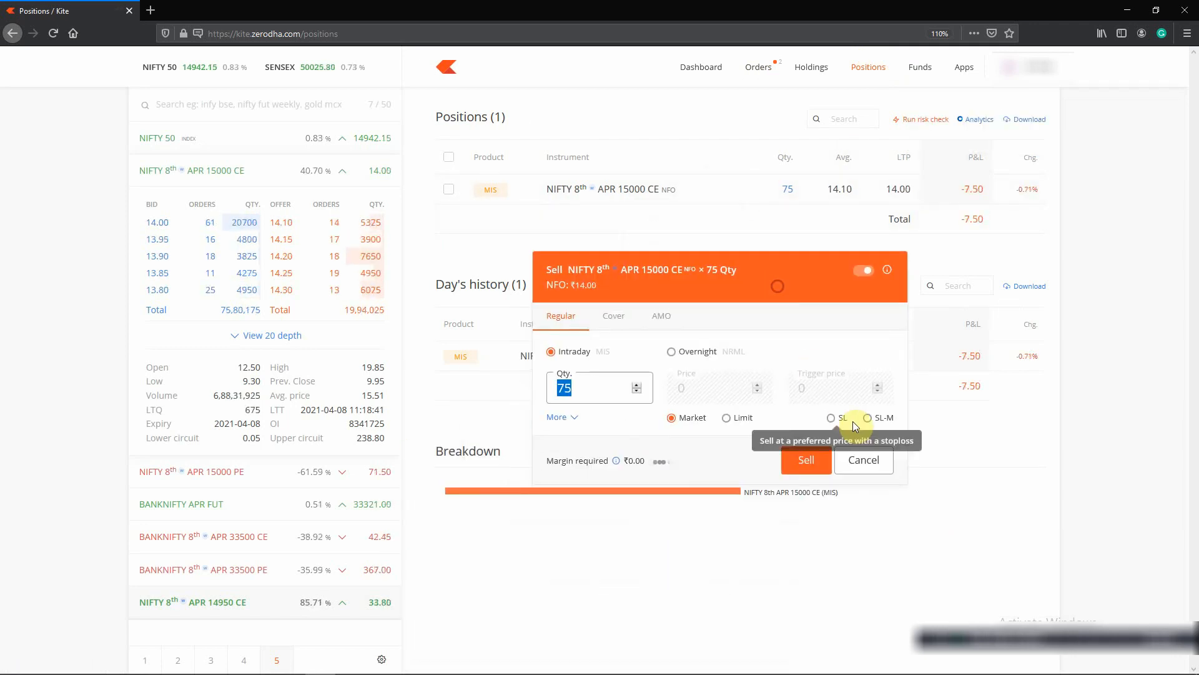
pyautogui.click(871, 420)
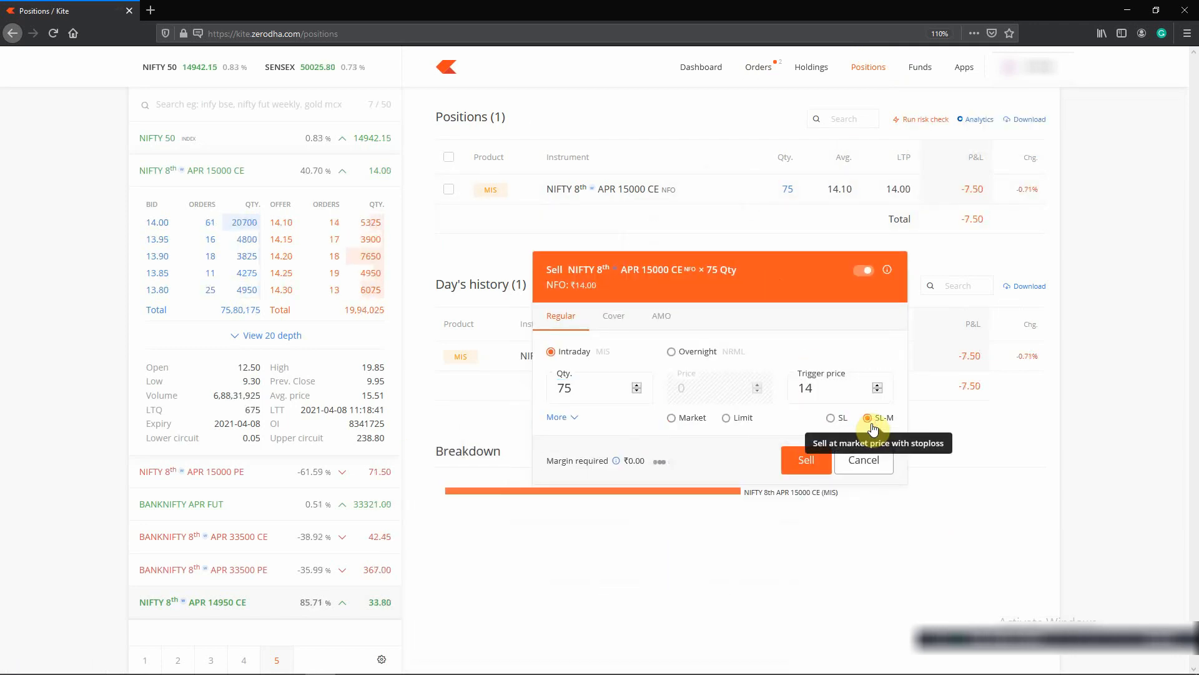
pyautogui.click(839, 389)
pyautogui.write('9')
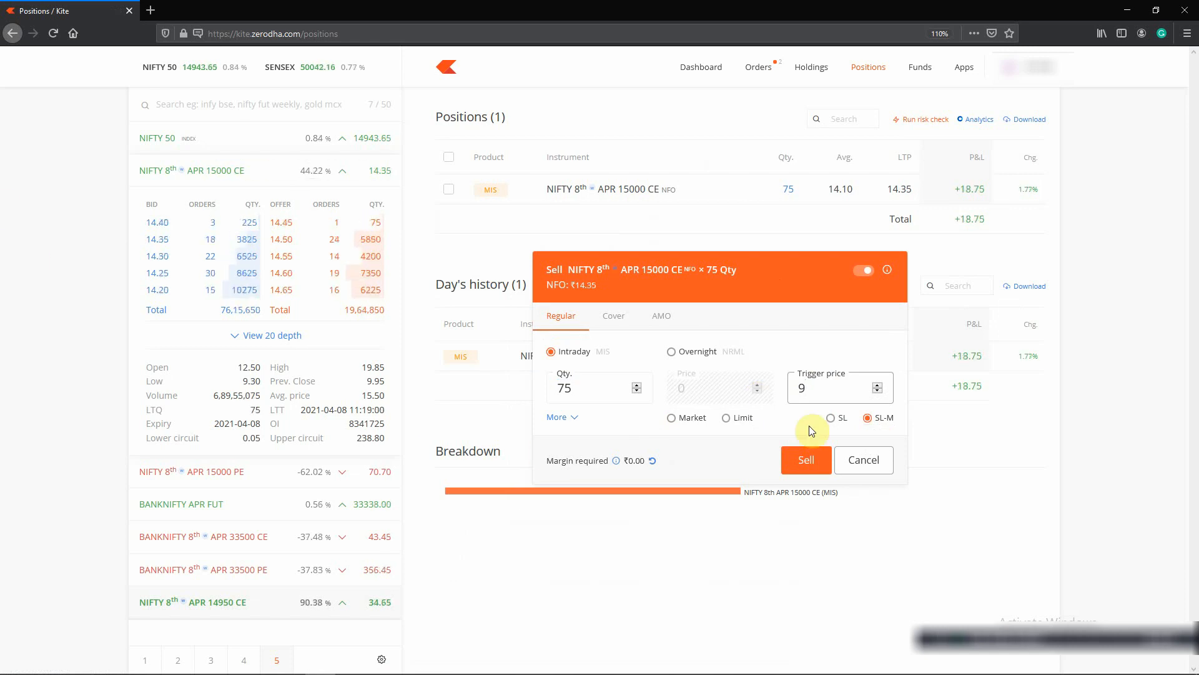
pyautogui.click(888, 473)
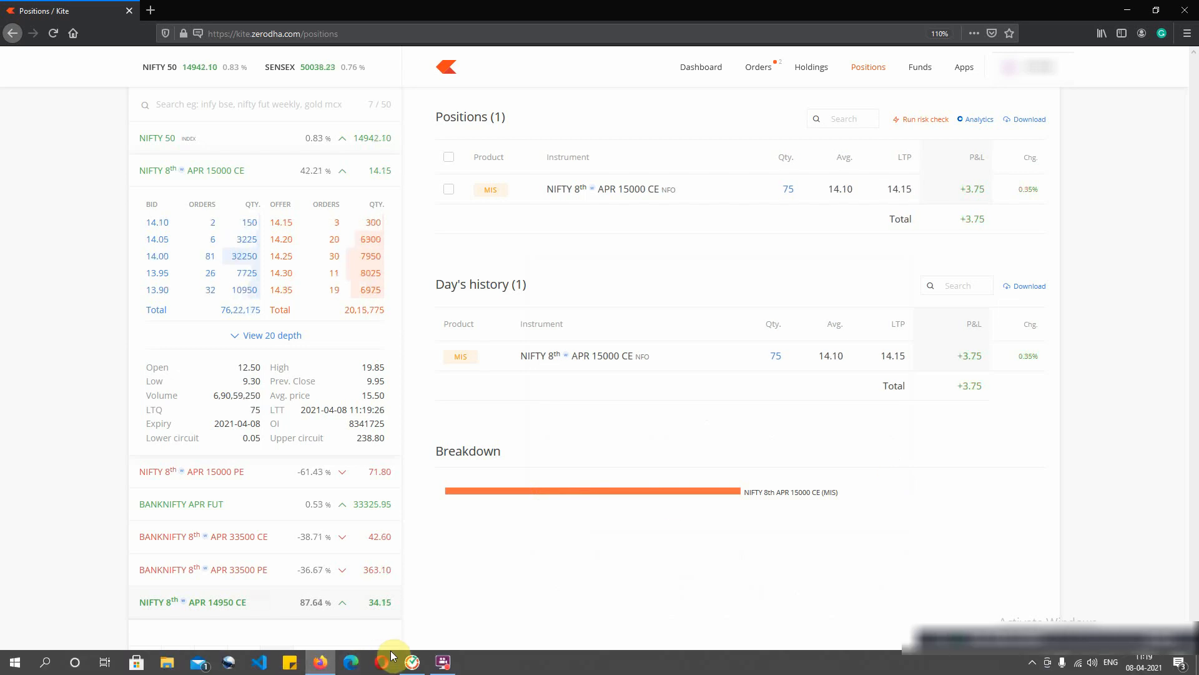
pyautogui.click(445, 664)
pyautogui.click(596, 566)
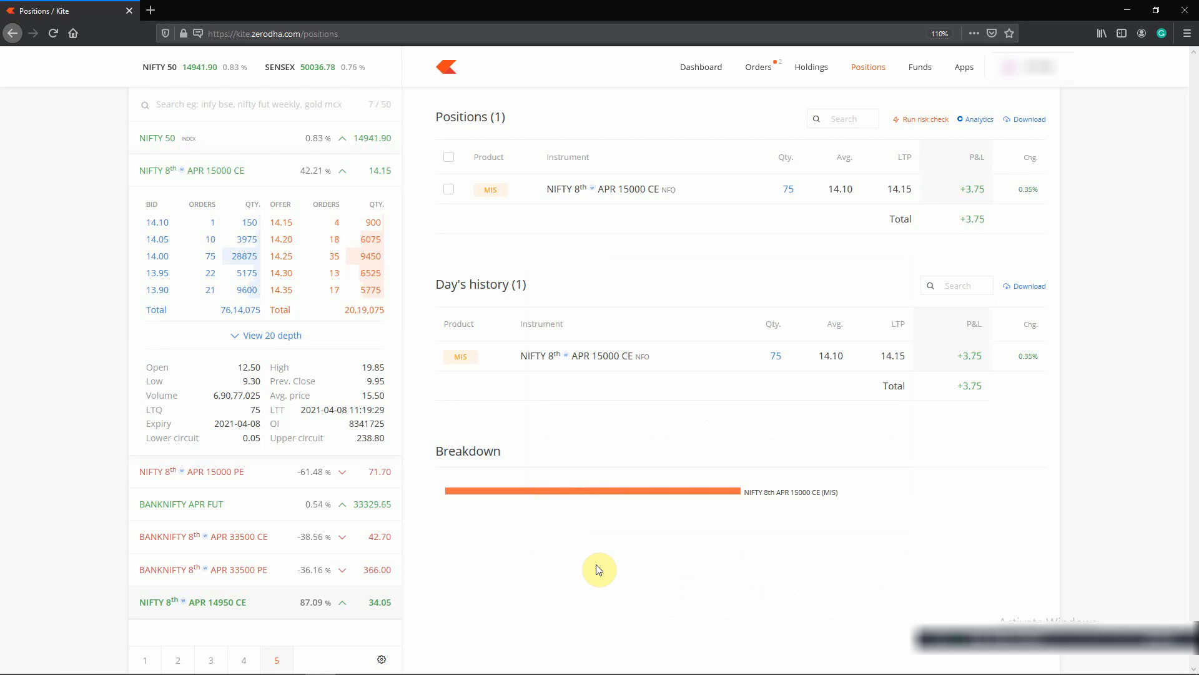
# - Search the instruments for hdfc and add the NSE-listed HDFCBANK stock to the watchlist
pyautogui.click(293, 99)
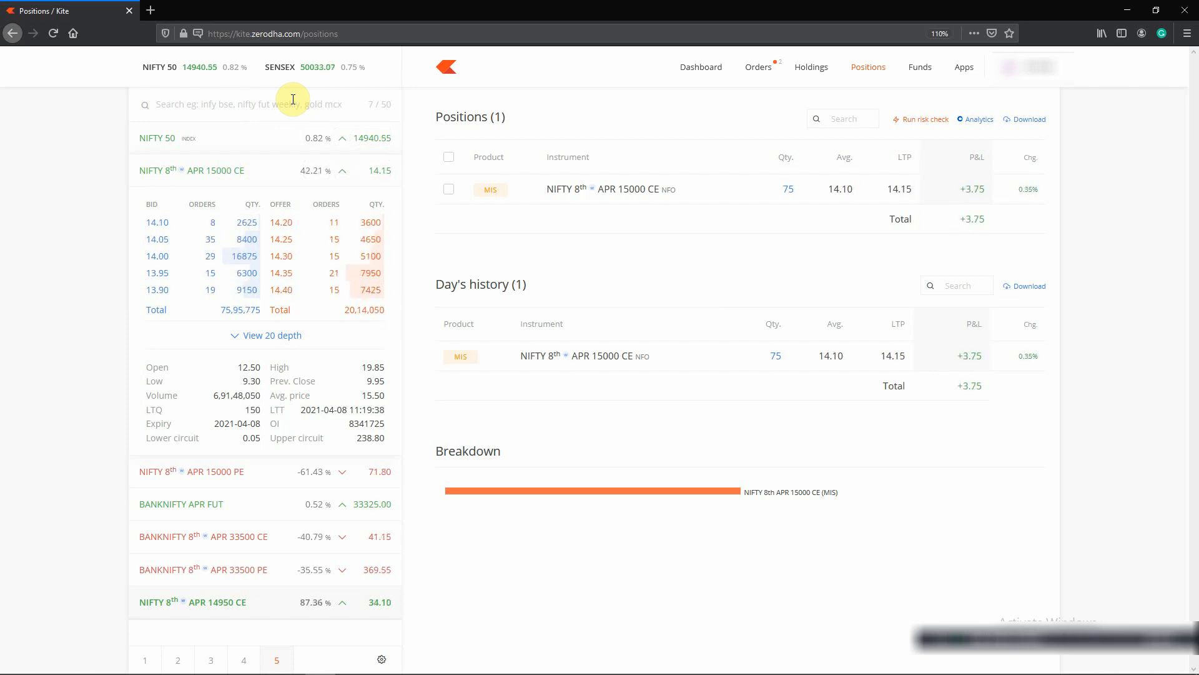
pyautogui.write('hdfc')
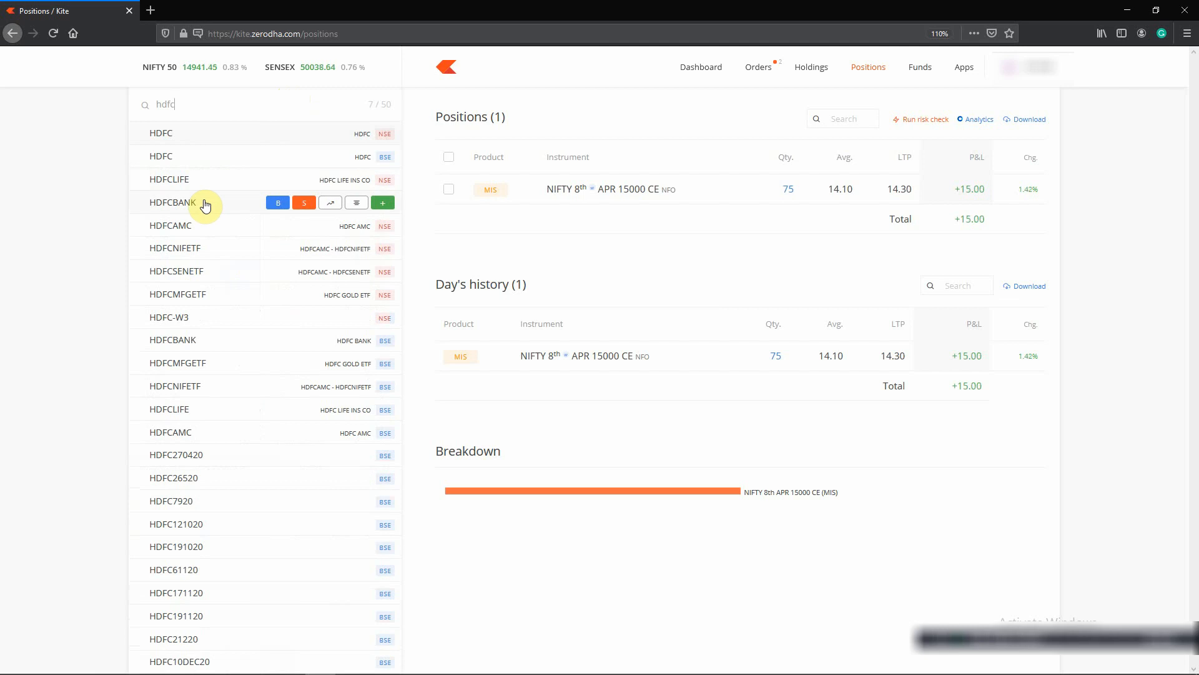
pyautogui.click(200, 201)
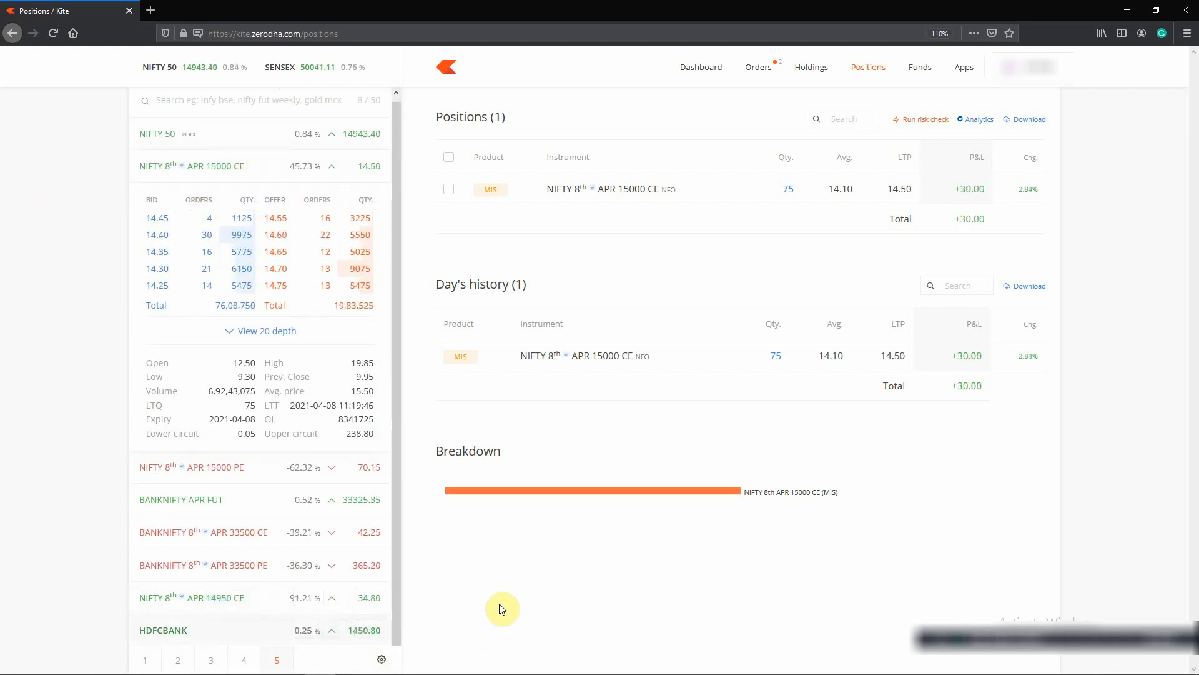
# - Open the HDFCBANK chart and set its time interval to 1 day
pyautogui.click(307, 630)
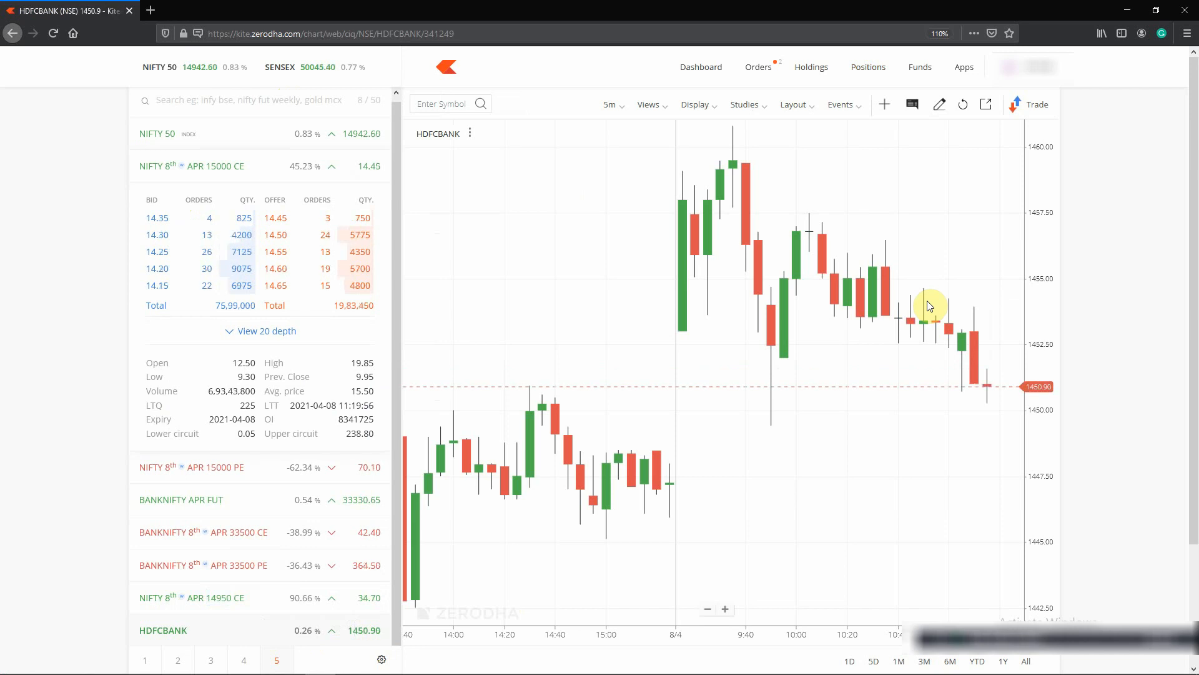
pyautogui.click(611, 104)
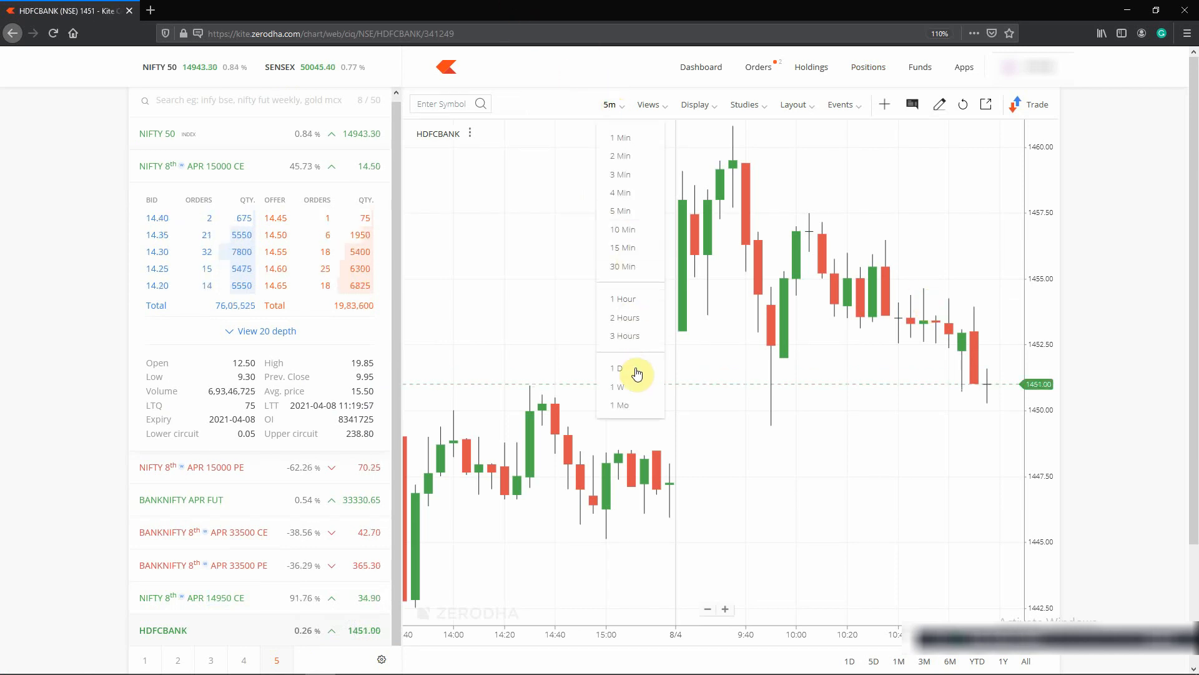
pyautogui.click(635, 369)
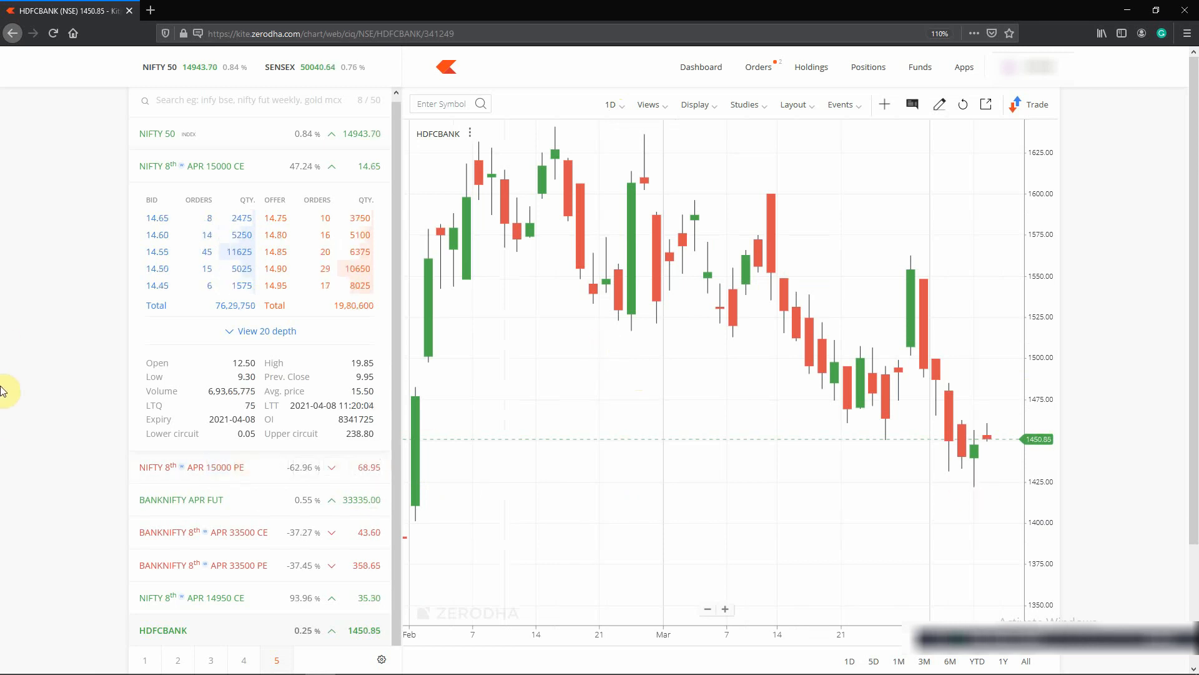
# - Search the instruments for hdfcbank 1420 and set up an intraday buy order for HDFCBANK APR 1420 PE as a Limit order
pyautogui.click(192, 106)
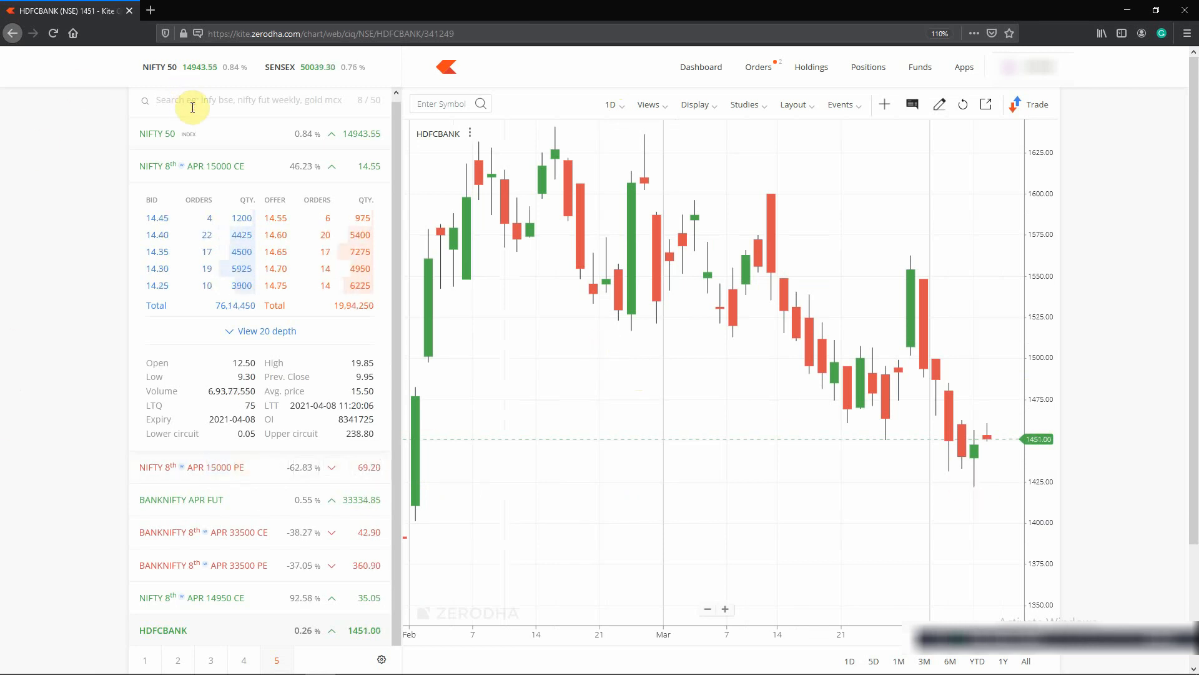
pyautogui.write('hd')
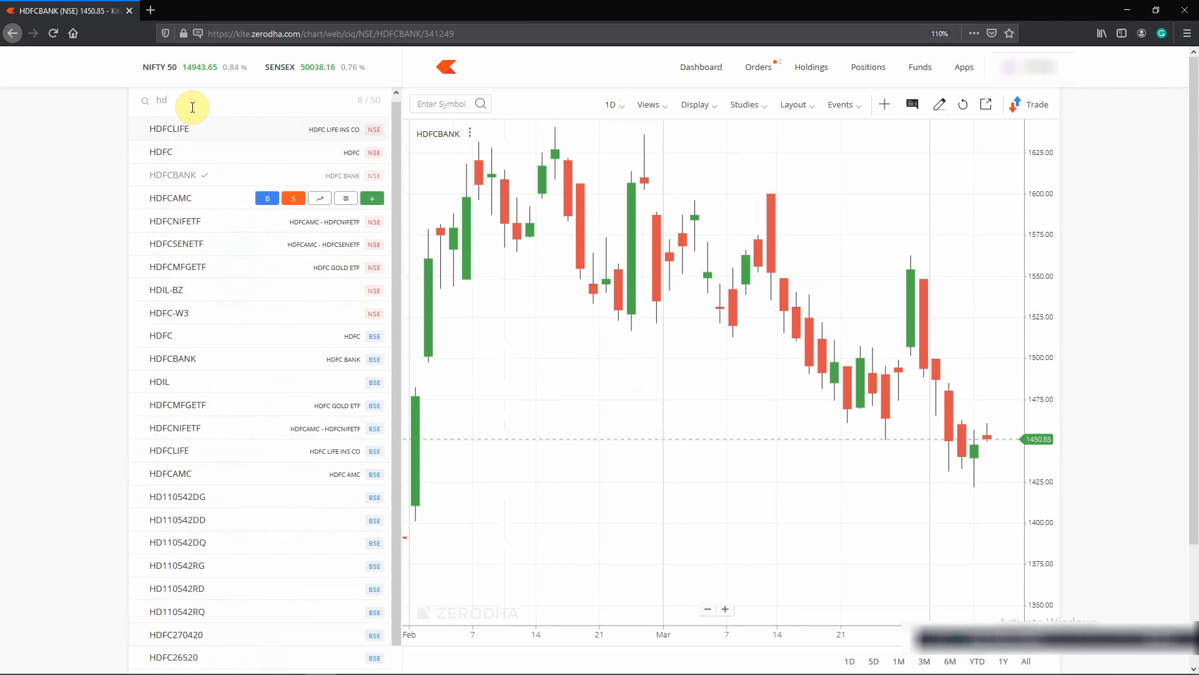
pyautogui.write('fcbank')
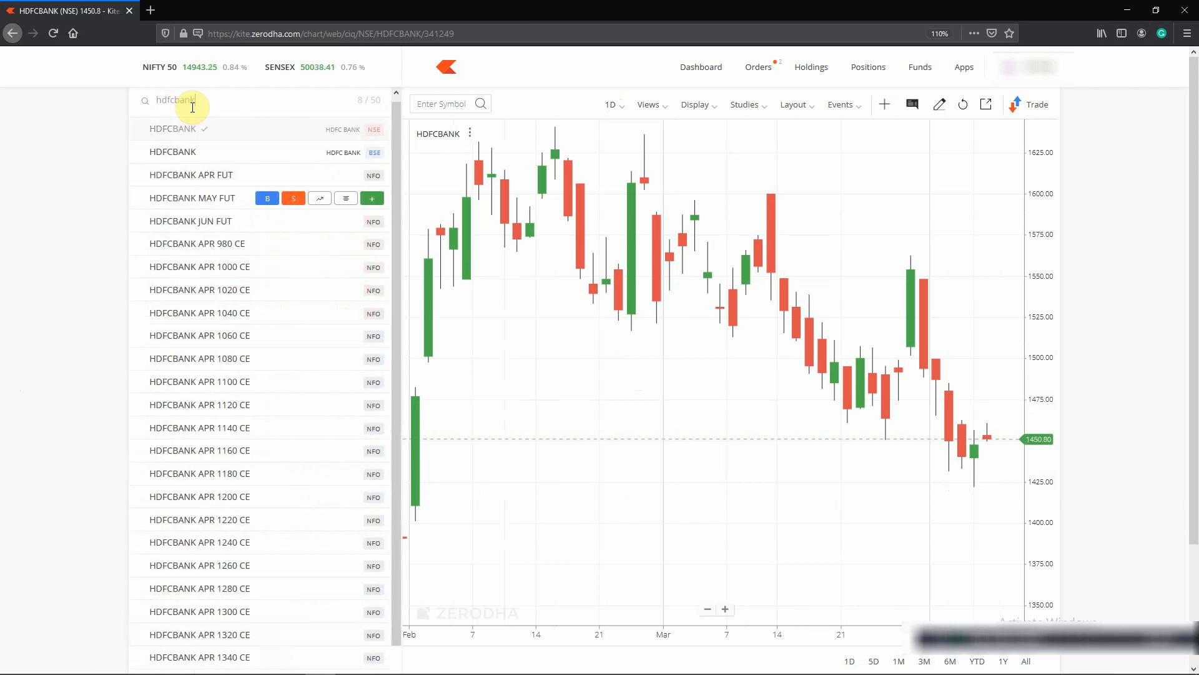
pyautogui.write(' 1')
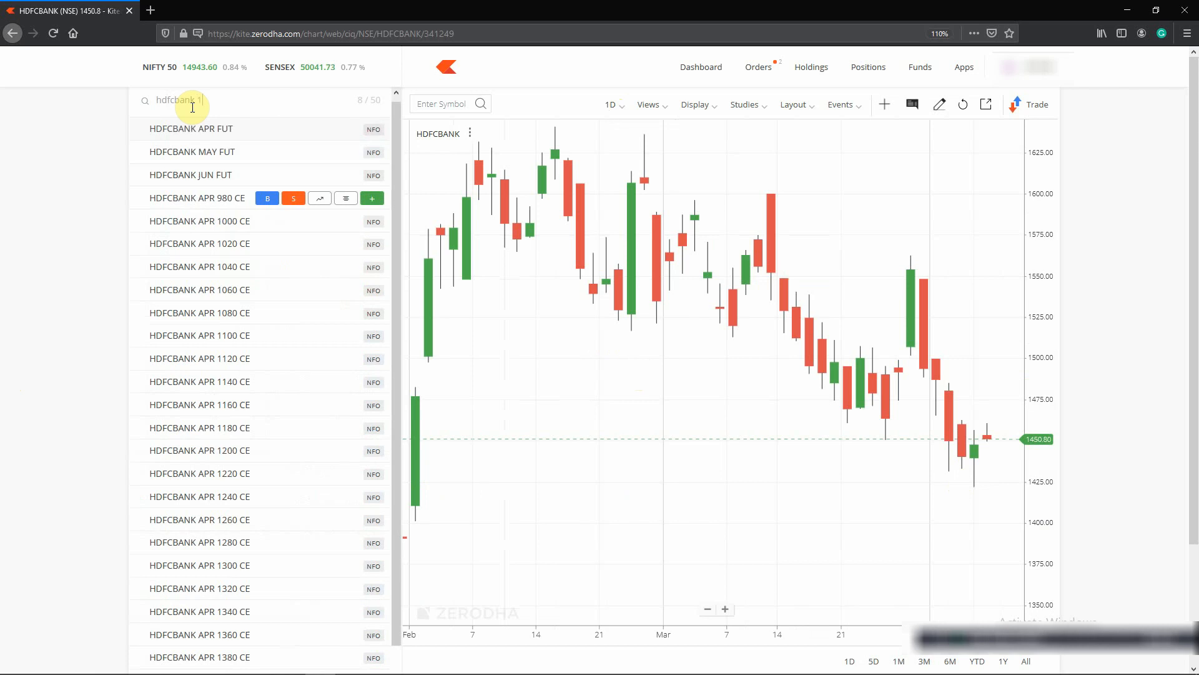
pyautogui.write('420')
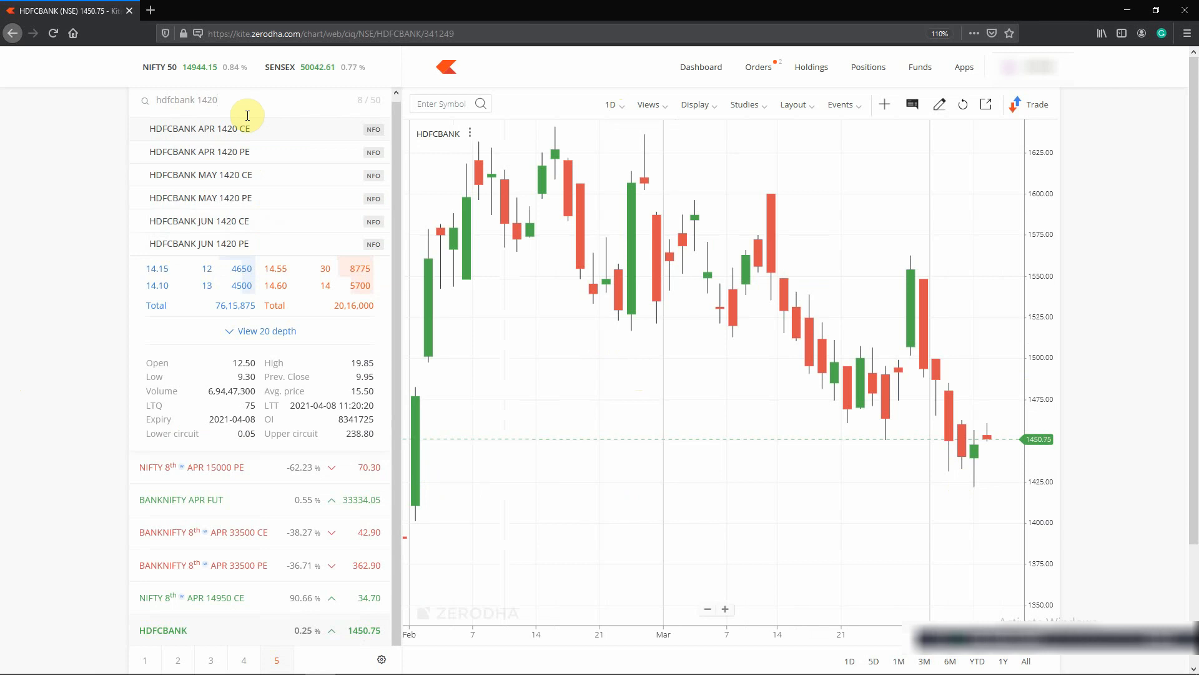
pyautogui.click(267, 151)
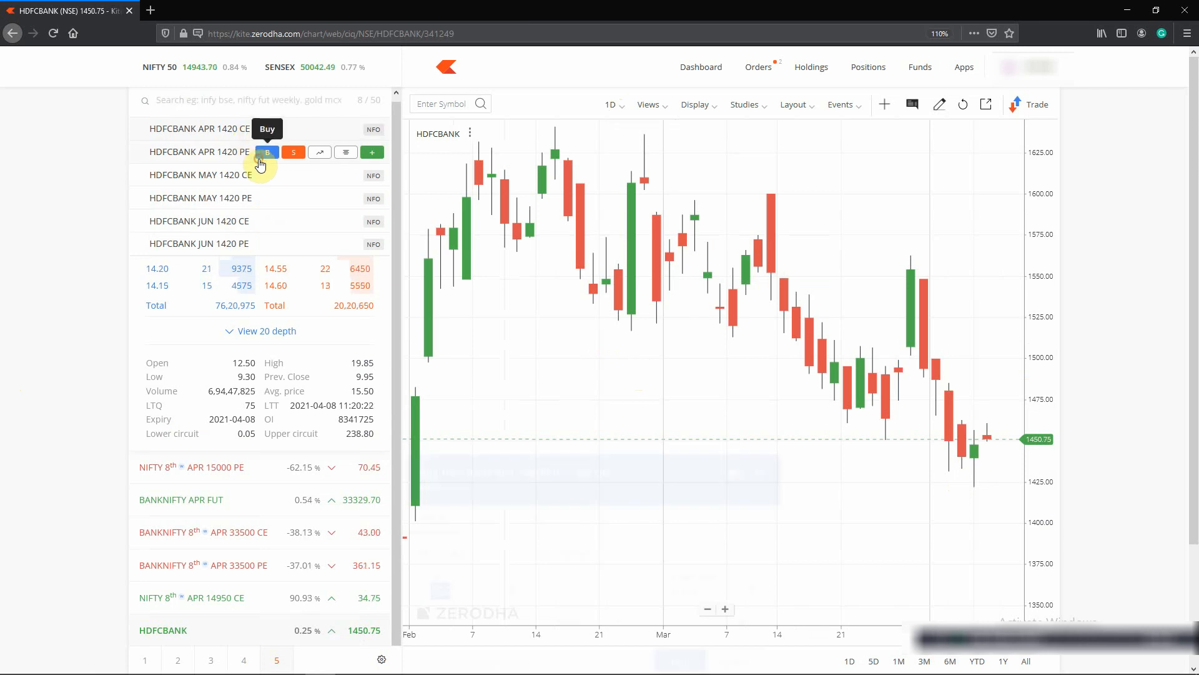
pyautogui.moveTo(580, 479); pyautogui.dragTo(617, 363)
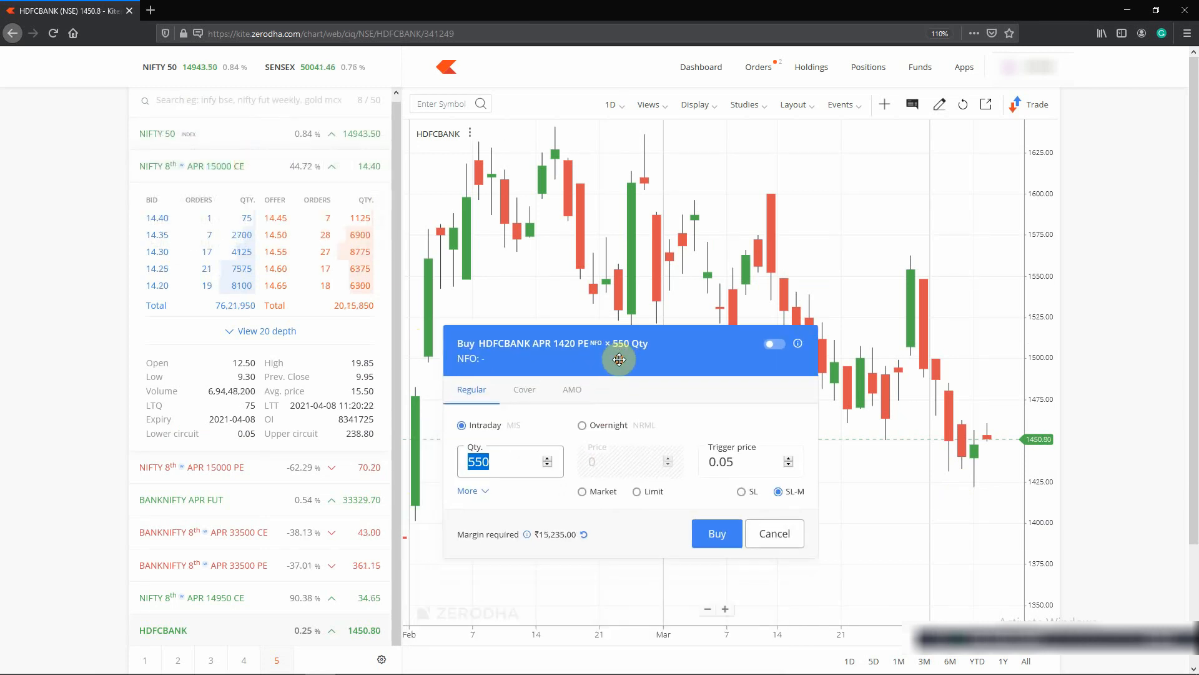
pyautogui.click(636, 493)
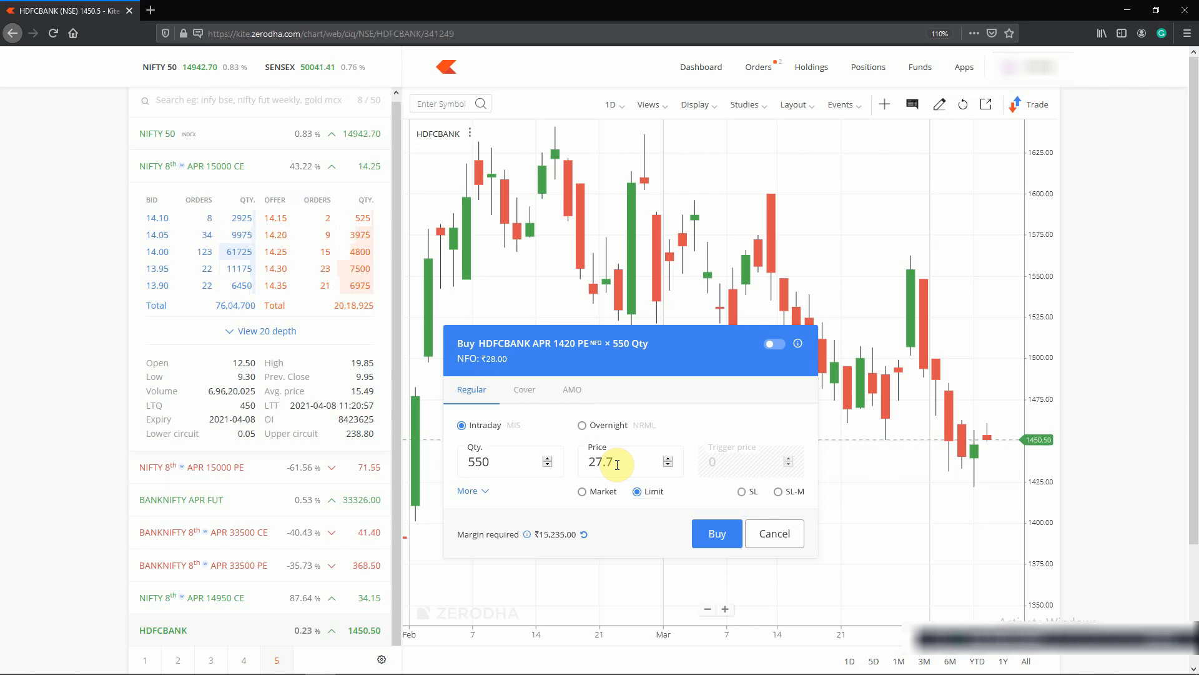
# - Search the instruments for hdfcbank 1420 and add HDFCBANK APR 1420 CE to the watchlist
pyautogui.scroll(-3, 475, 498)
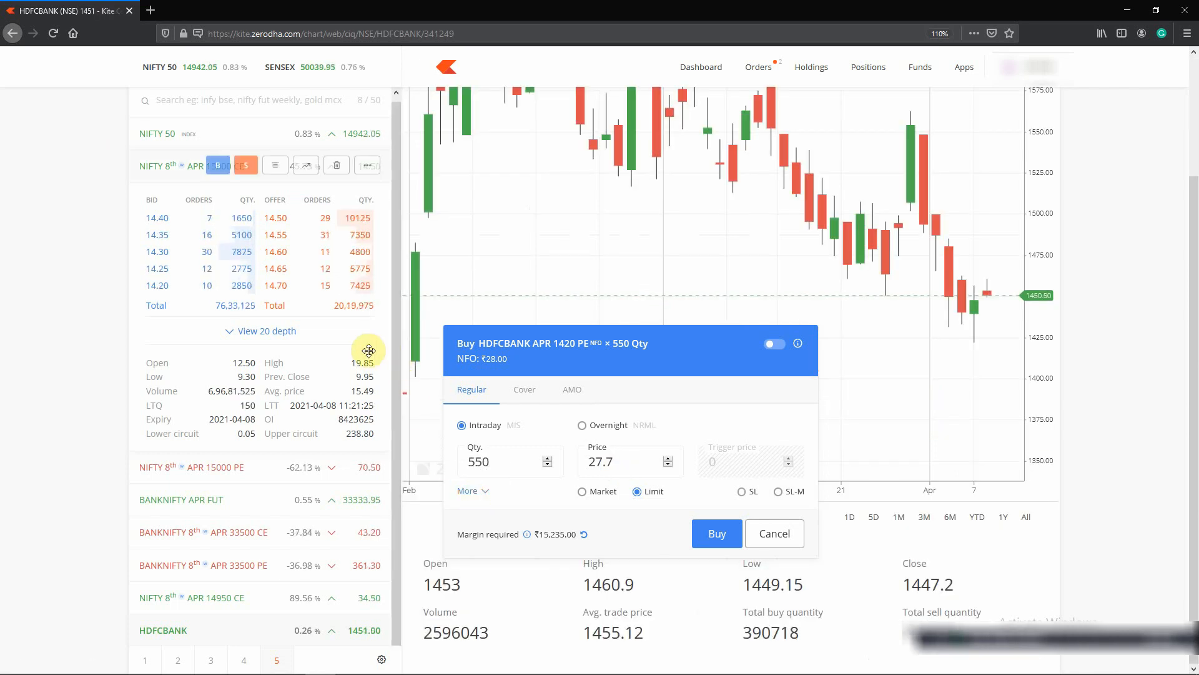
pyautogui.click(271, 100)
pyautogui.write('hd')
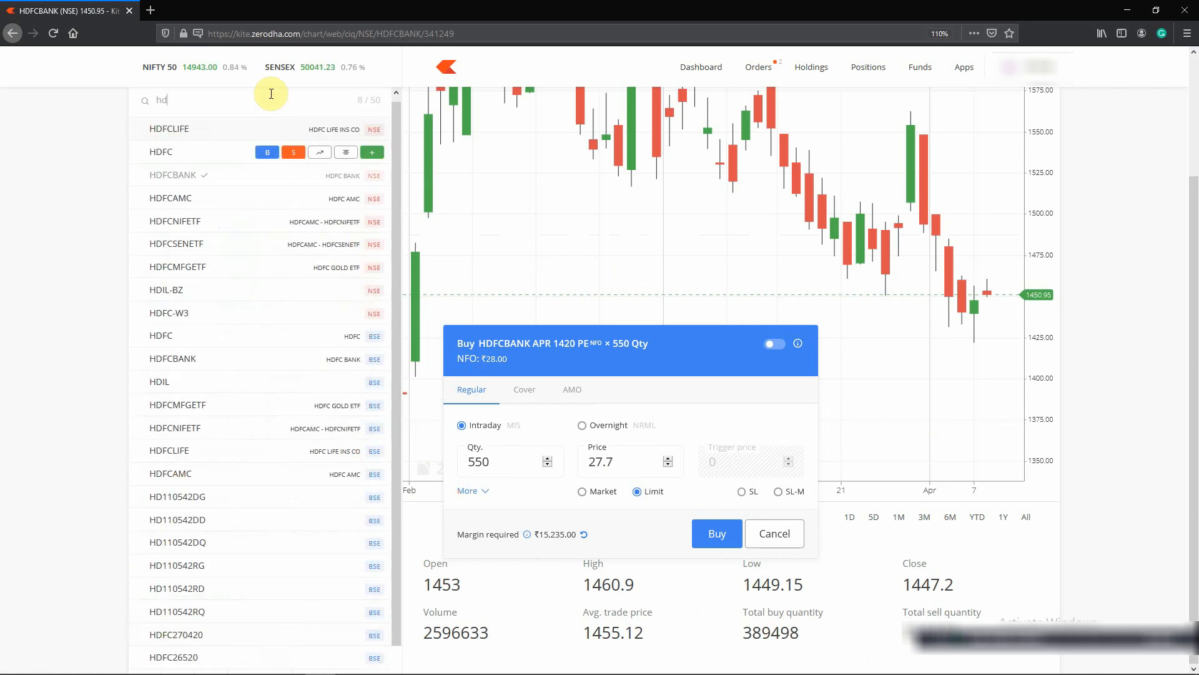
pyautogui.write('fcb')
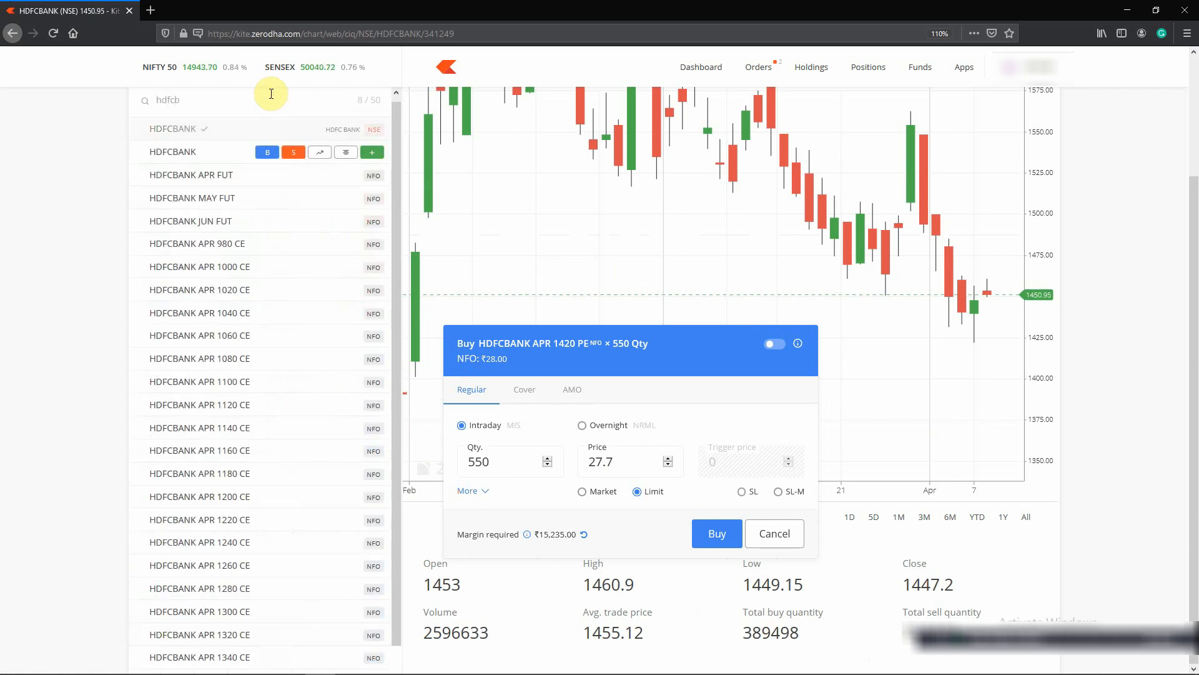
pyautogui.write('ank')
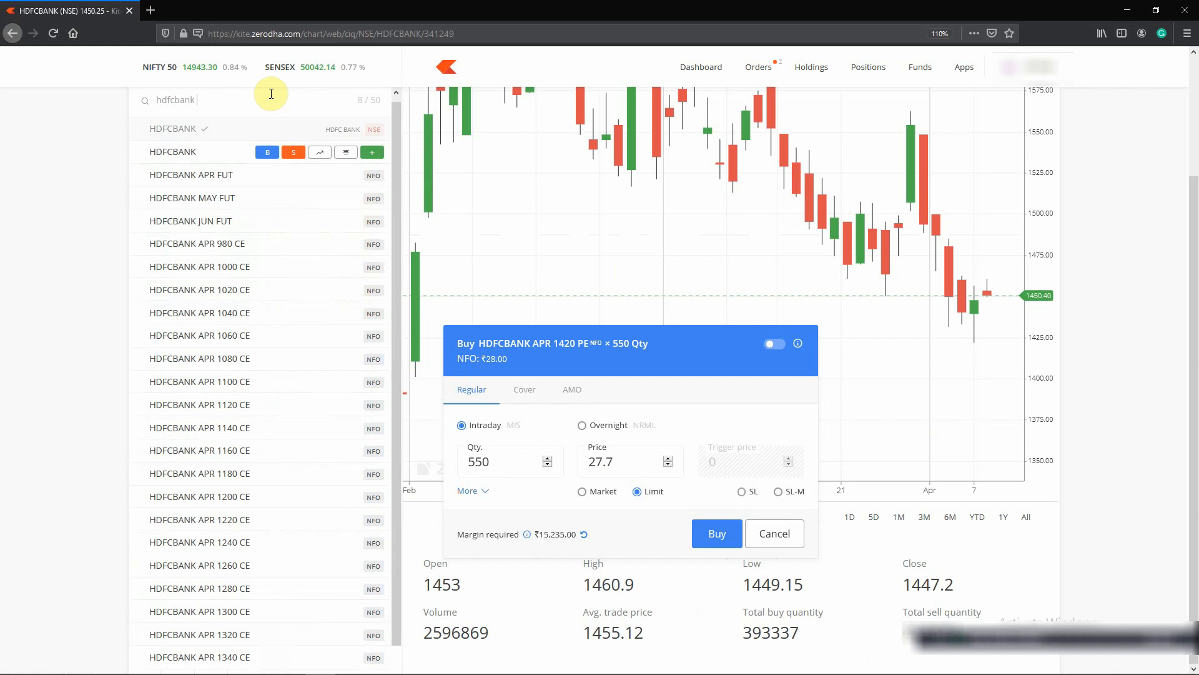
pyautogui.write(' 1420')
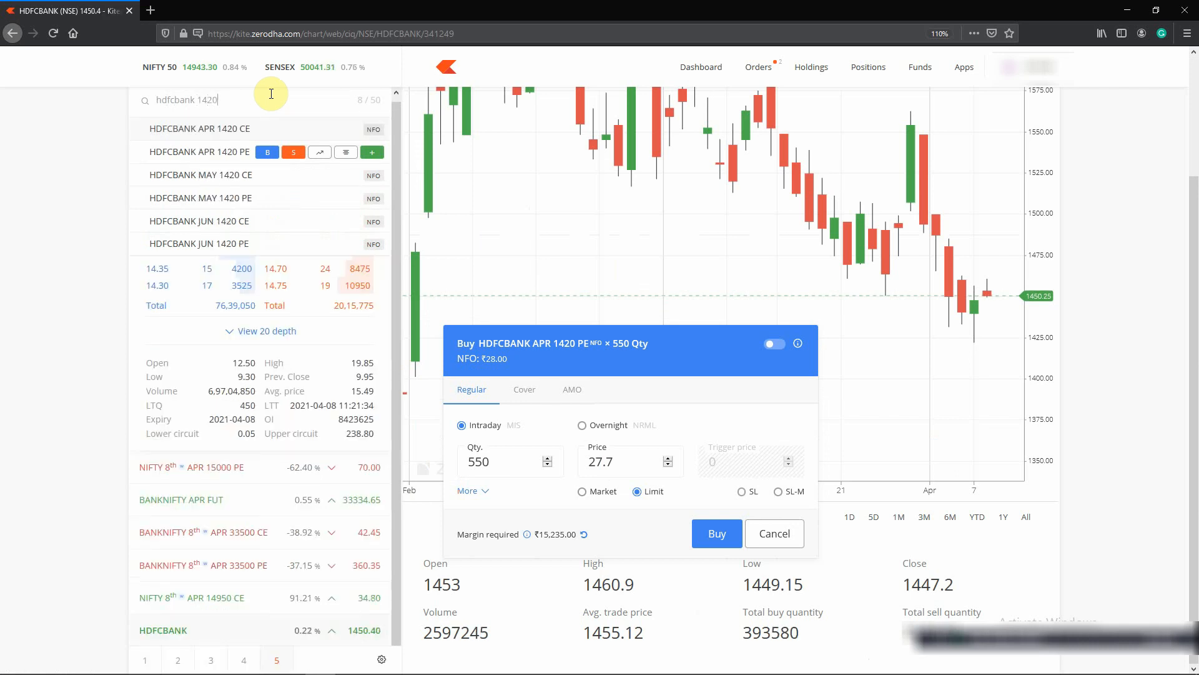
pyautogui.click(372, 128)
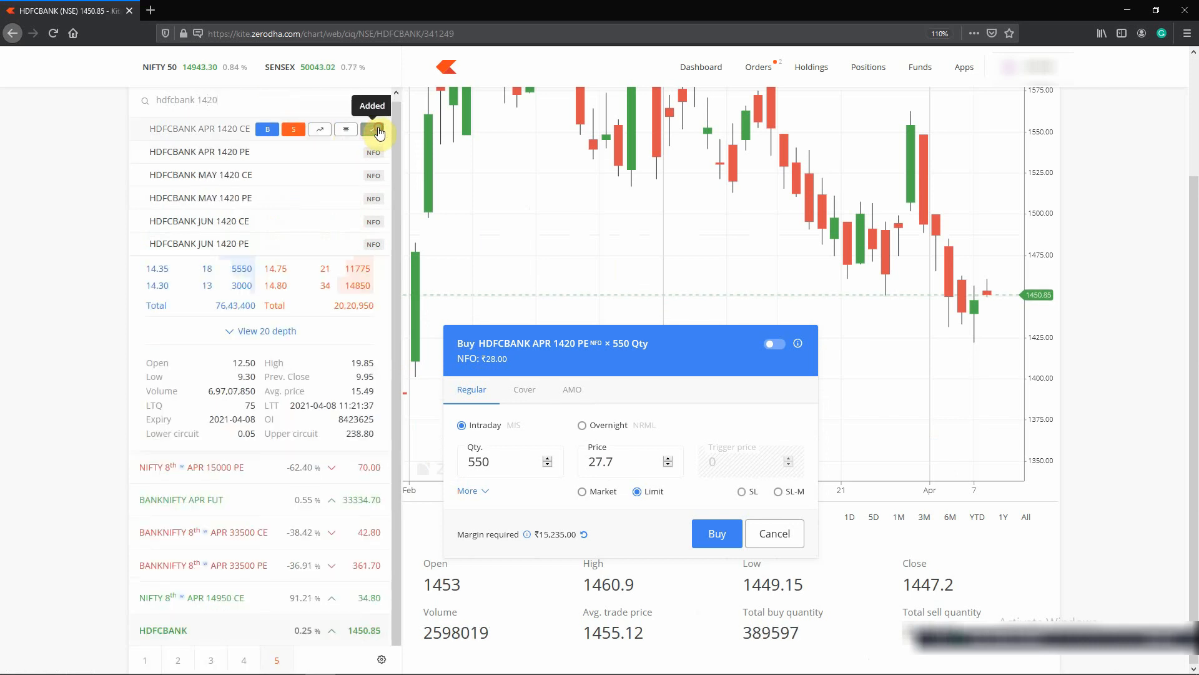
pyautogui.click(13, 324)
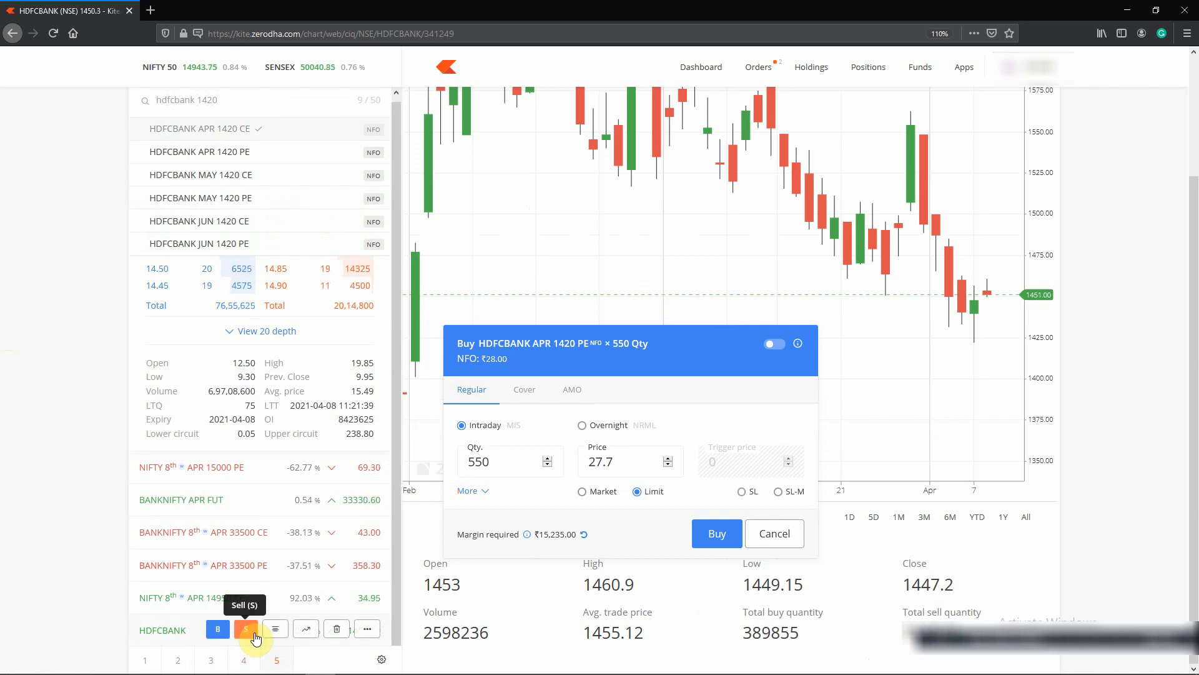
# - Show the market depth of the HDFCBANK stock and of HDFCBANK APR 1420 CE in the watchlist
pyautogui.click(272, 630)
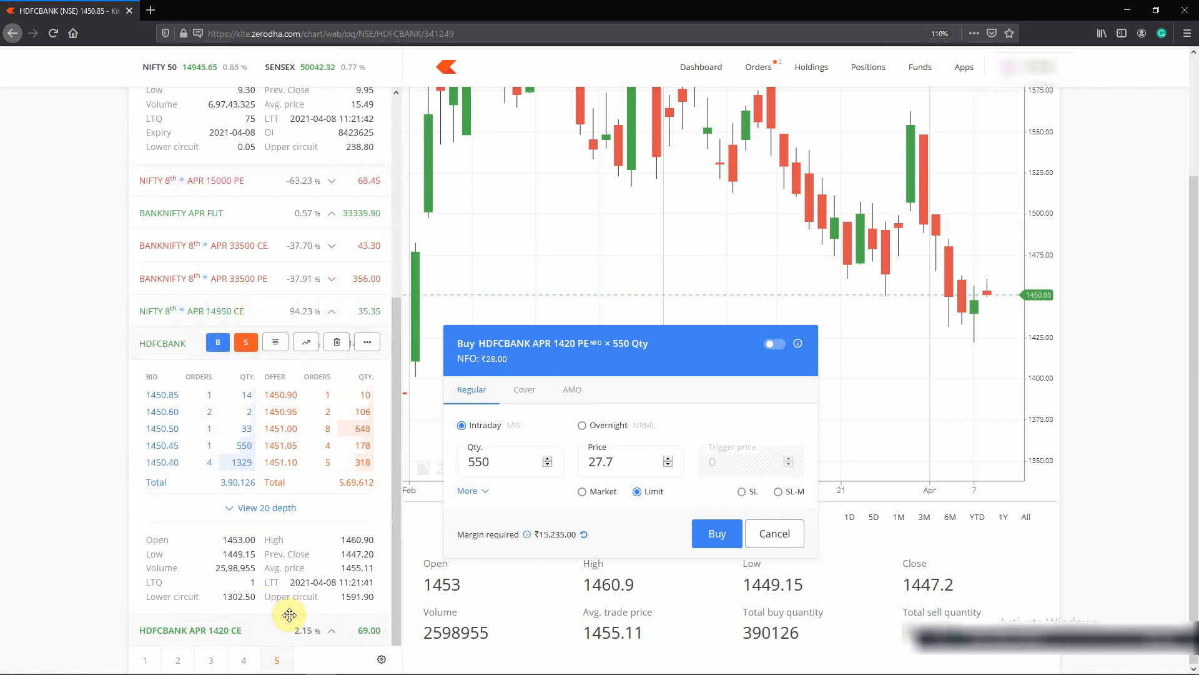
pyautogui.click(275, 630)
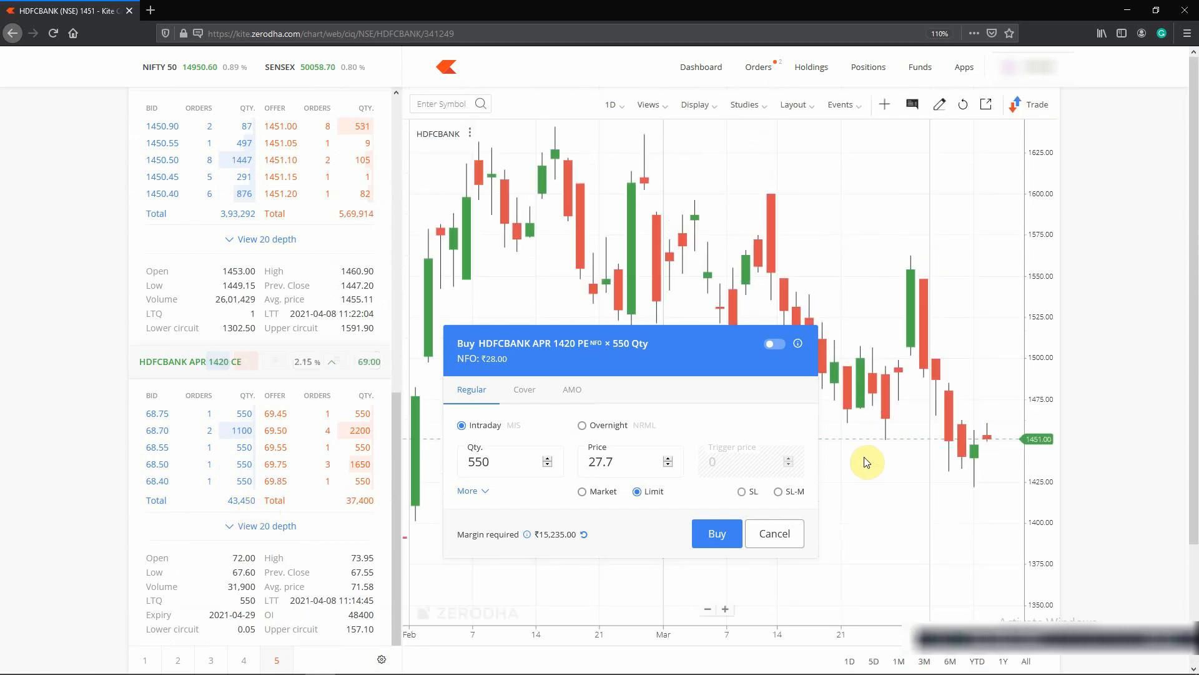
# - Discard the open HDFCBANK APR 1420 PE buy order without placing it
pyautogui.click(773, 533)
pyautogui.scroll(8, 282, 319)
pyautogui.scroll(2, 283, 320)
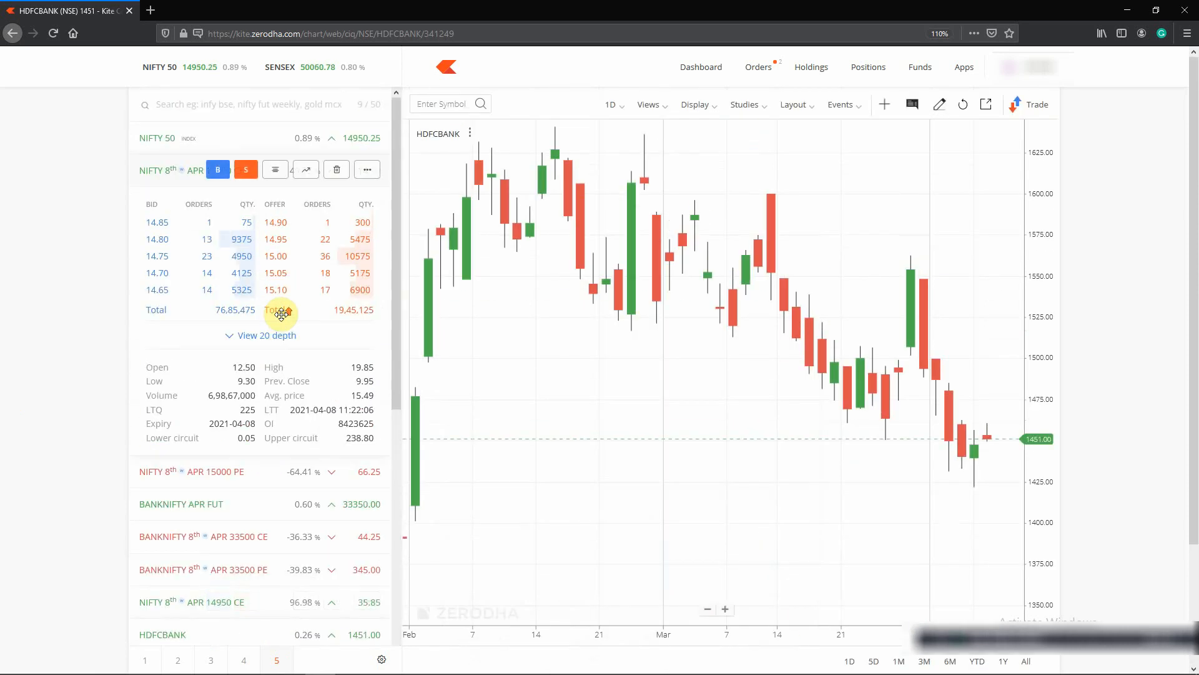